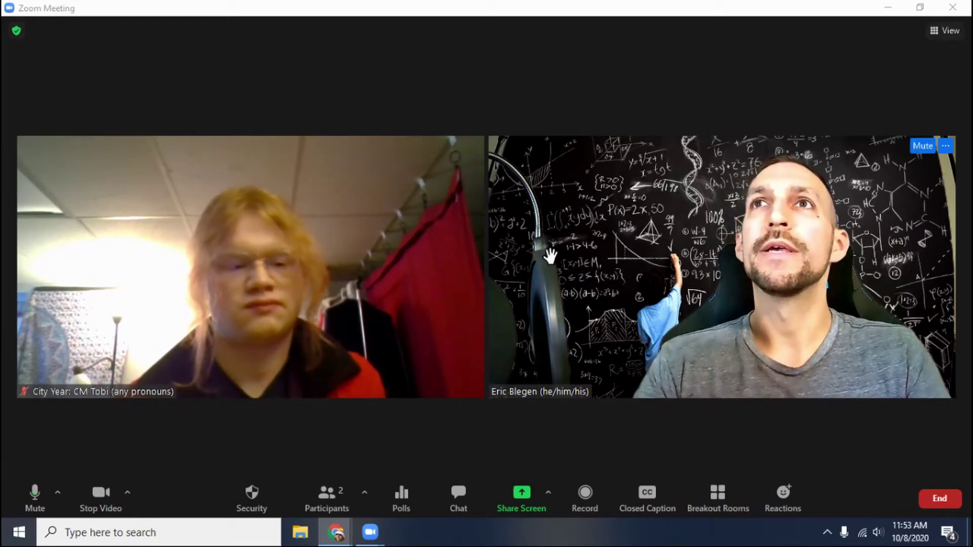
Step: Open the Zoom meeting chat beside the video tiles and click into the message box
mouse_move(428, 269)
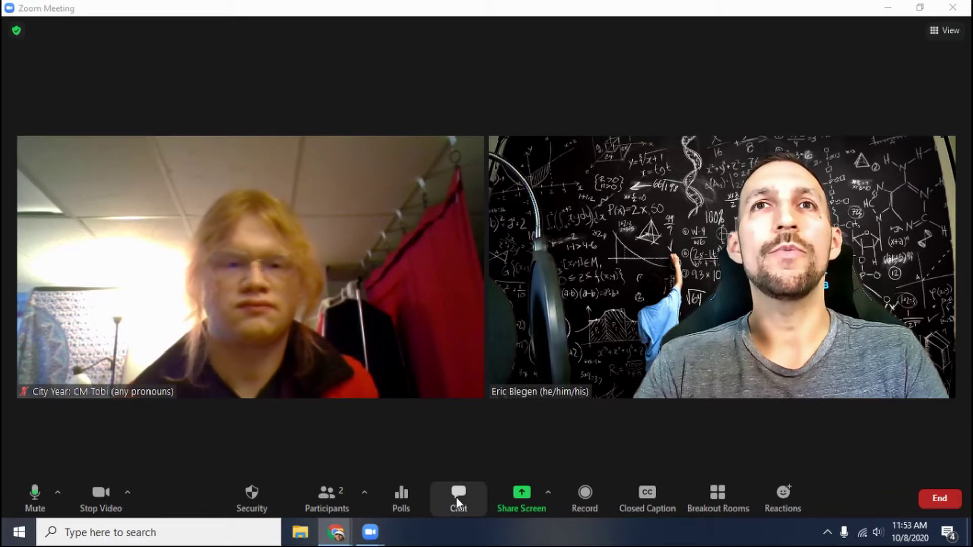
left_click(457, 495)
left_click(754, 489)
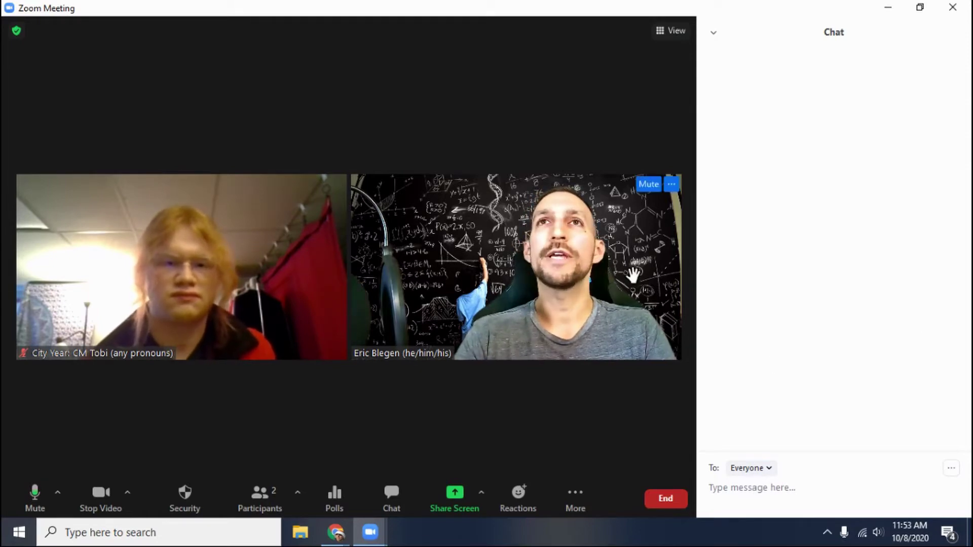
key("alt+Tab")
key("alt+Tab")
key("alt+Tab")
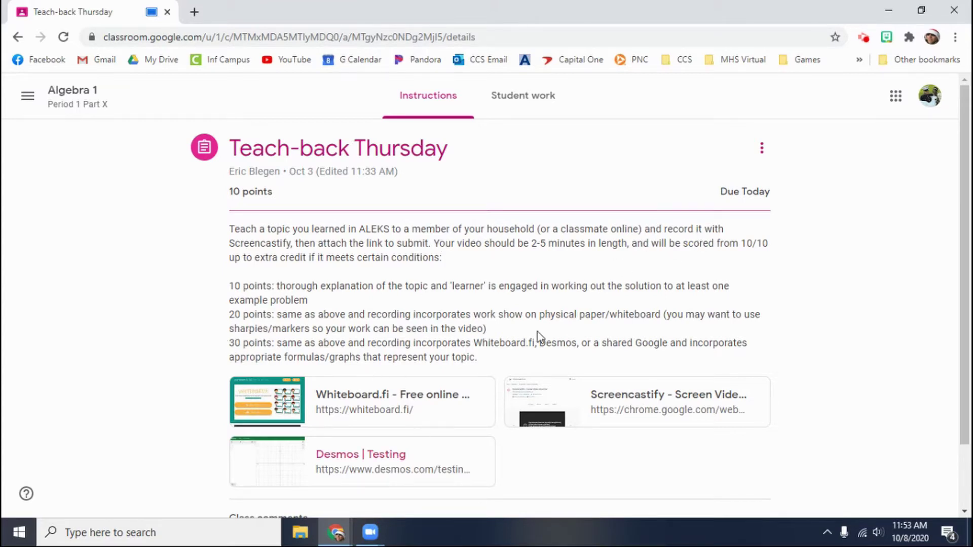
left_click(660, 405)
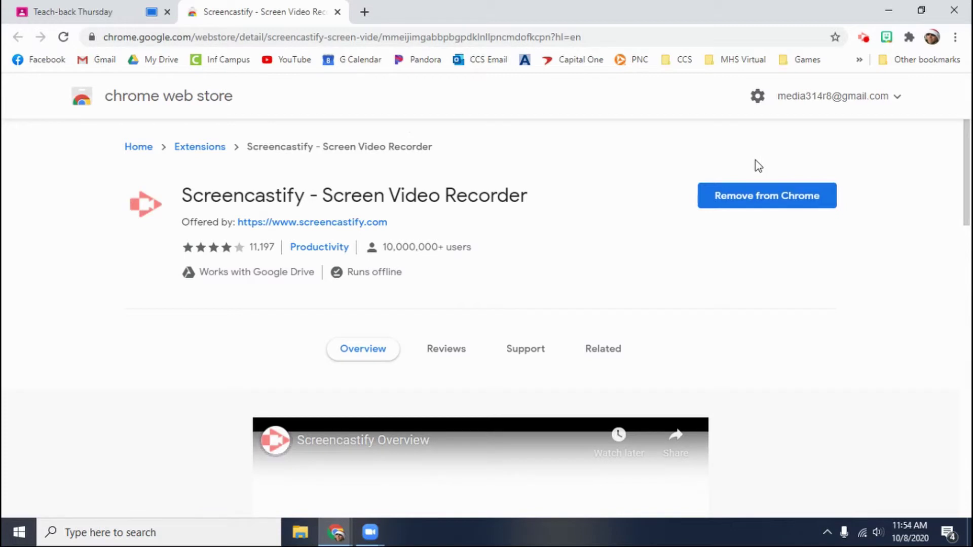
left_click(909, 36)
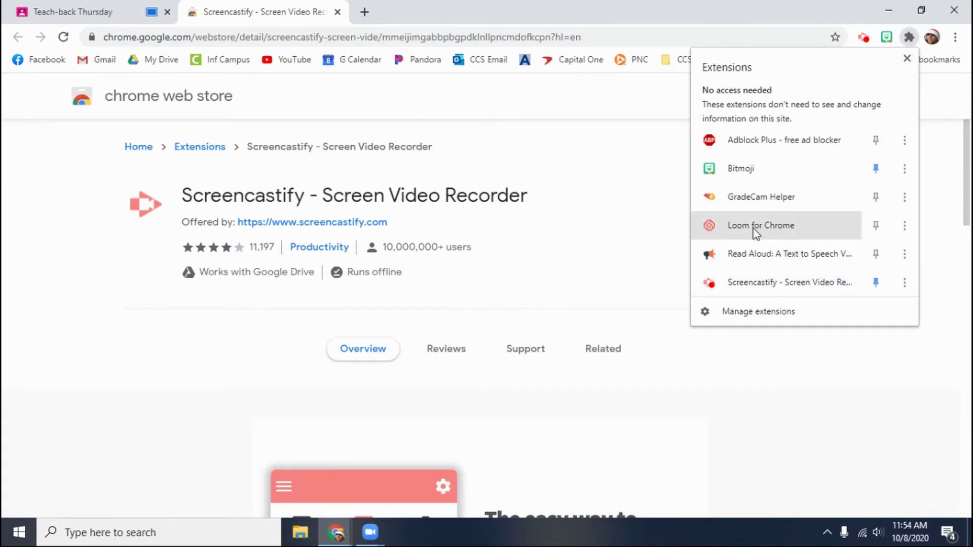
left_click(908, 59)
left_click(337, 12)
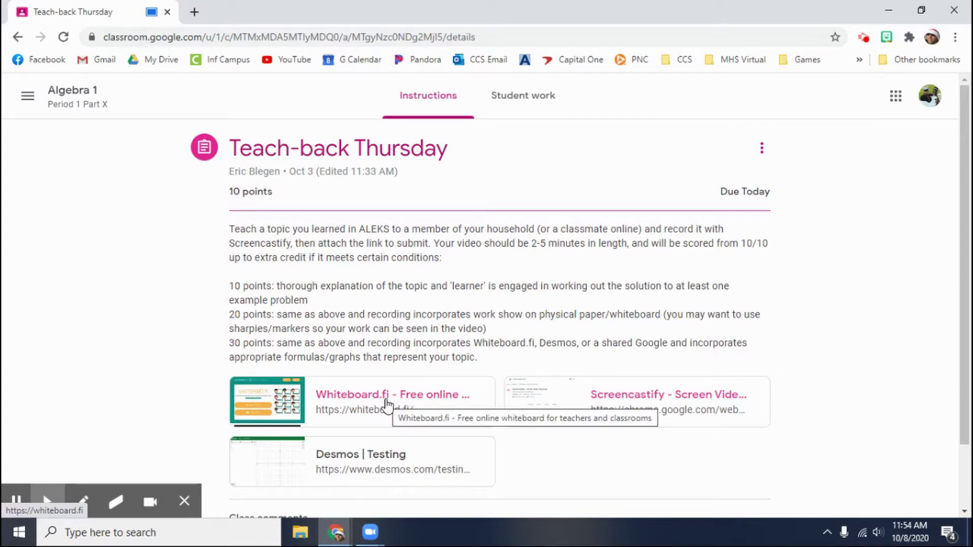
left_click(386, 404)
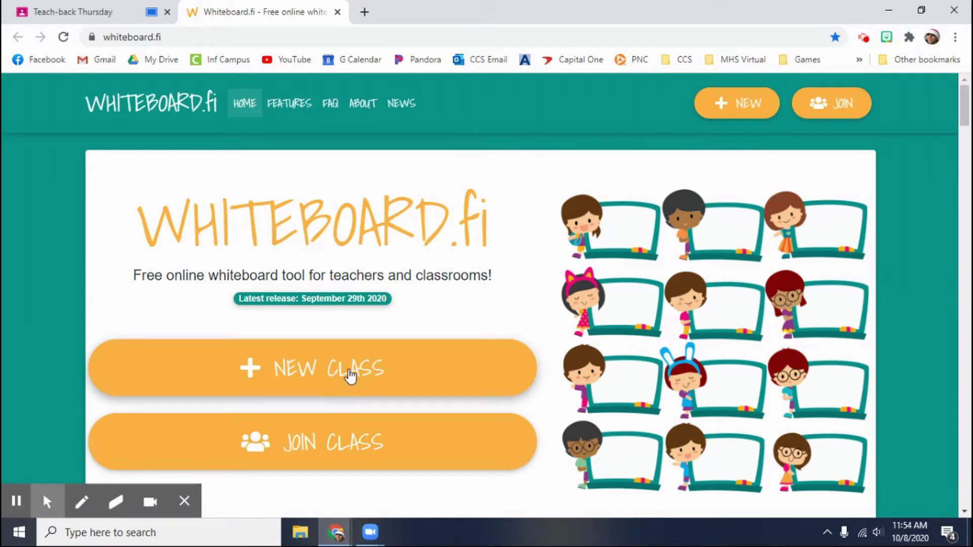
left_click(351, 376)
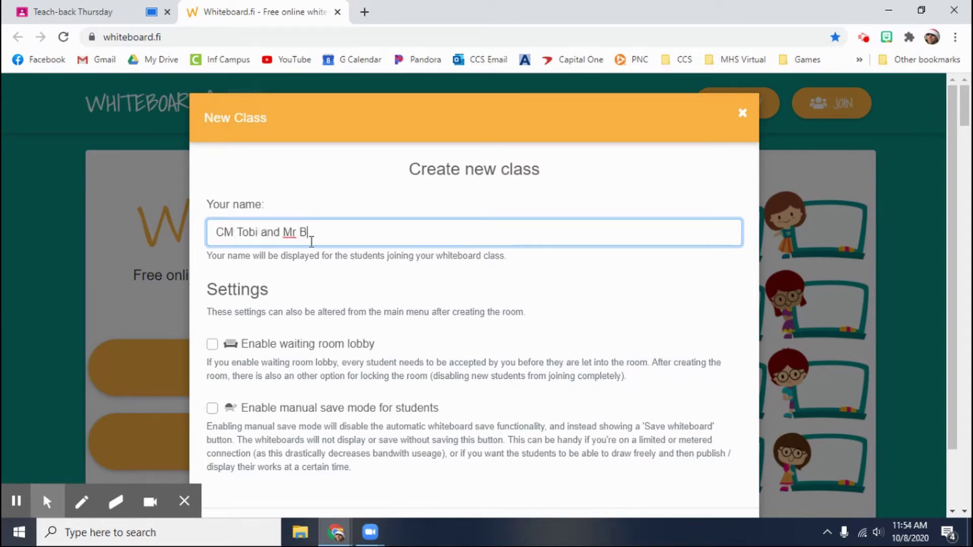
scroll(303, 232, "down", 2)
left_click(659, 471)
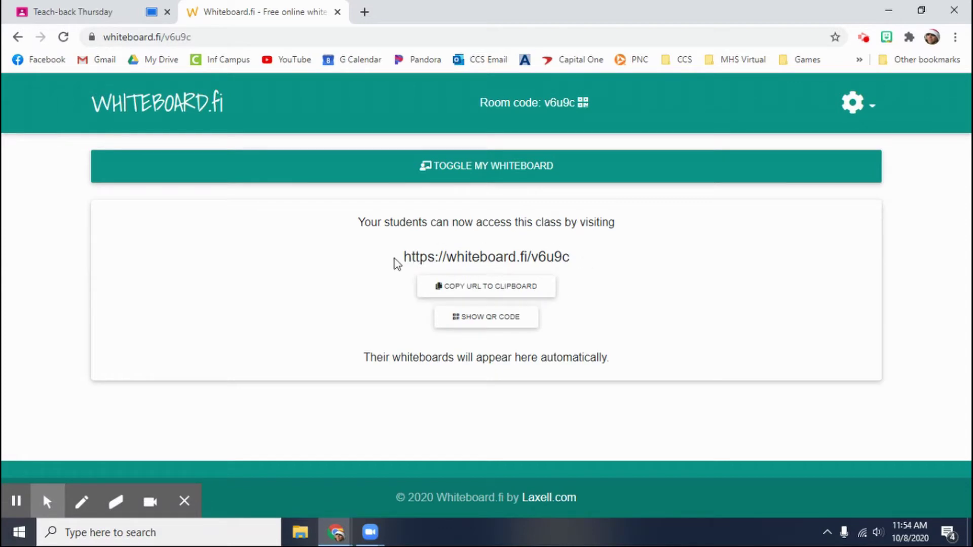
left_click_drag(573, 258, 406, 257)
key("ctrl+c")
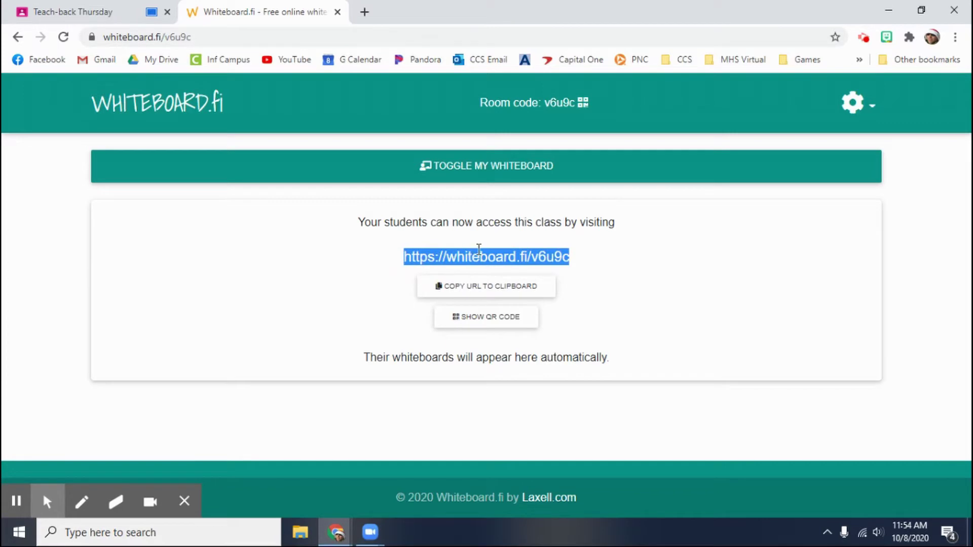
key("alt+Tab")
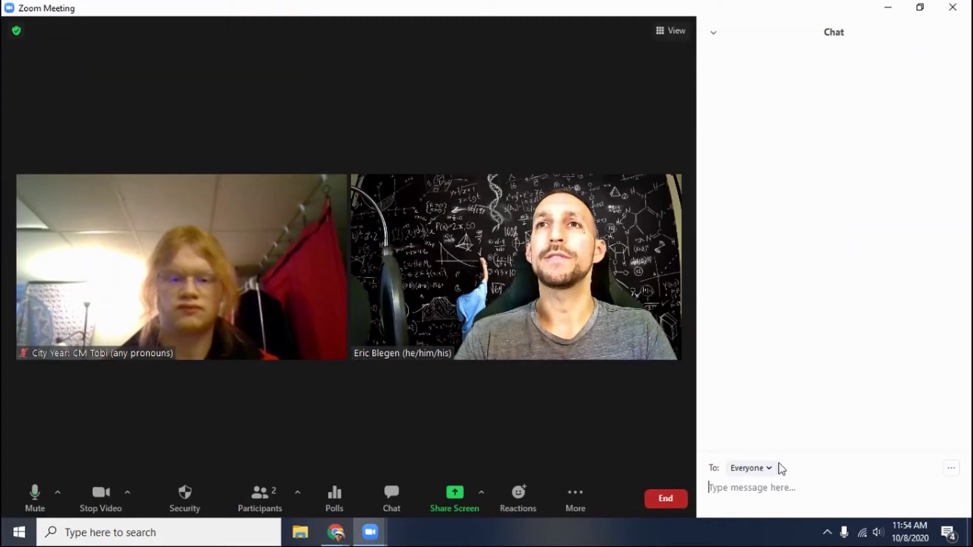
key("ctrl+v")
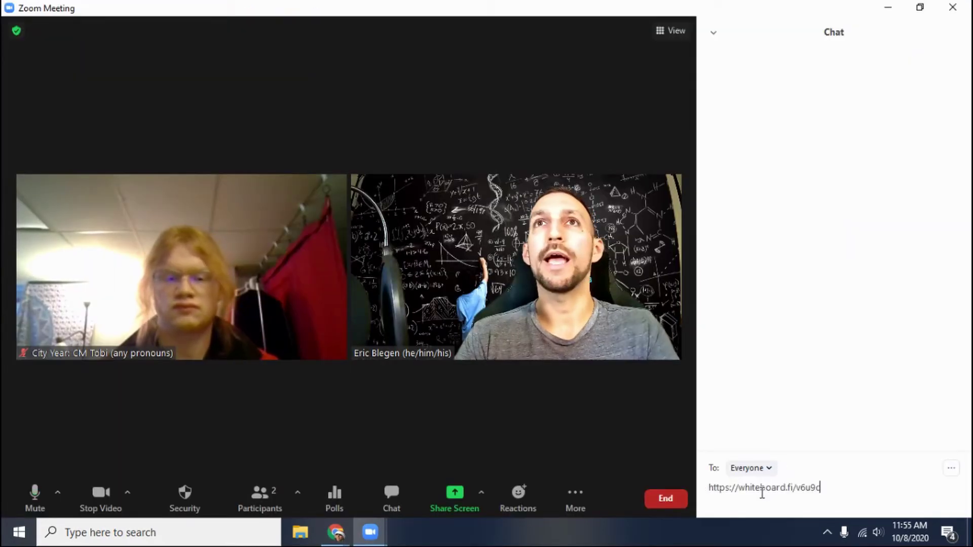
key("Return")
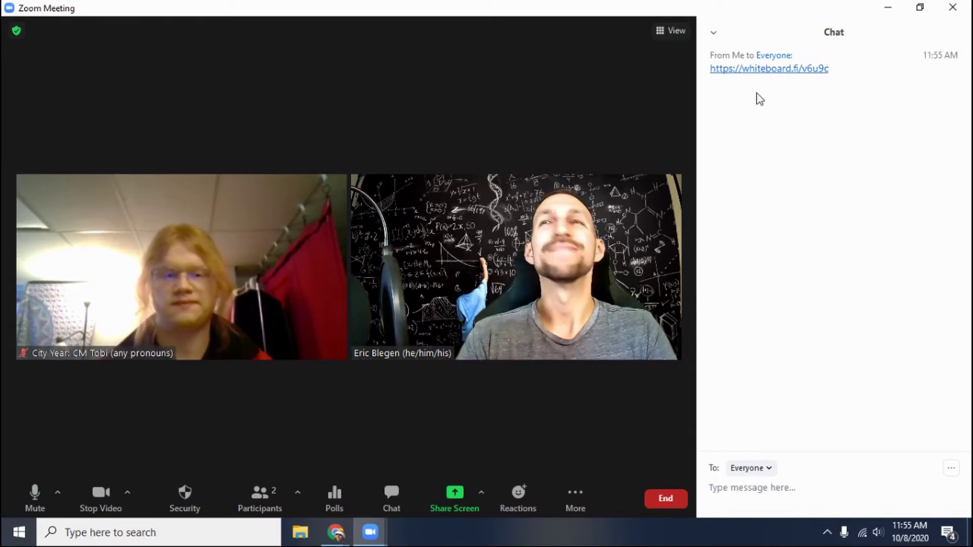
key("alt+Tab")
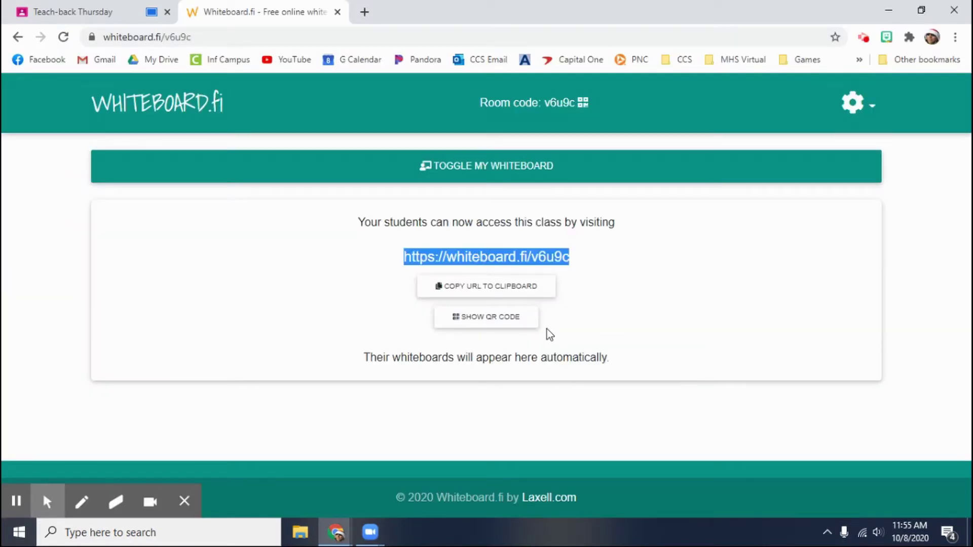
Step: Show the teacher's own whiteboard and scroll down to the Student Whiteboards list
left_click(653, 266)
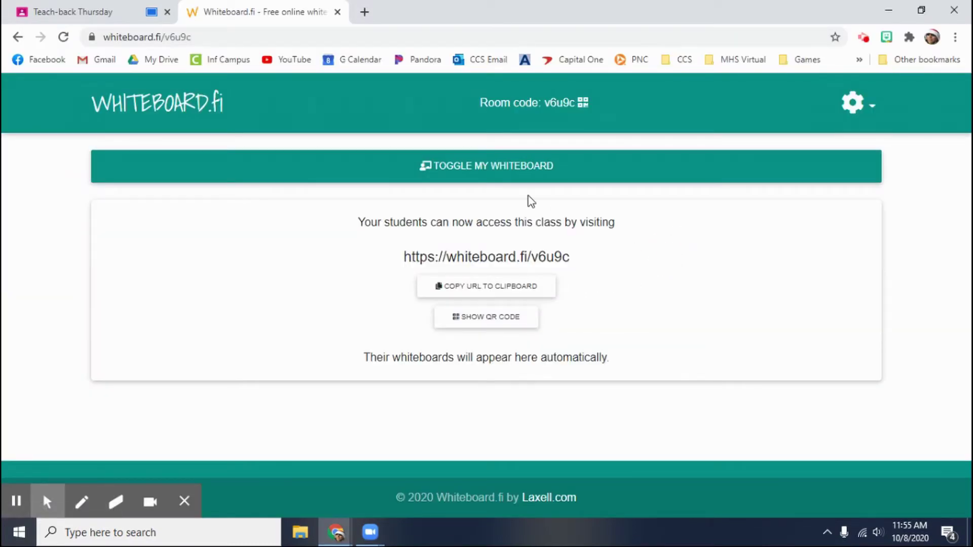
left_click(511, 173)
left_click(466, 170)
left_click(466, 169)
scroll(496, 320, "down", 5)
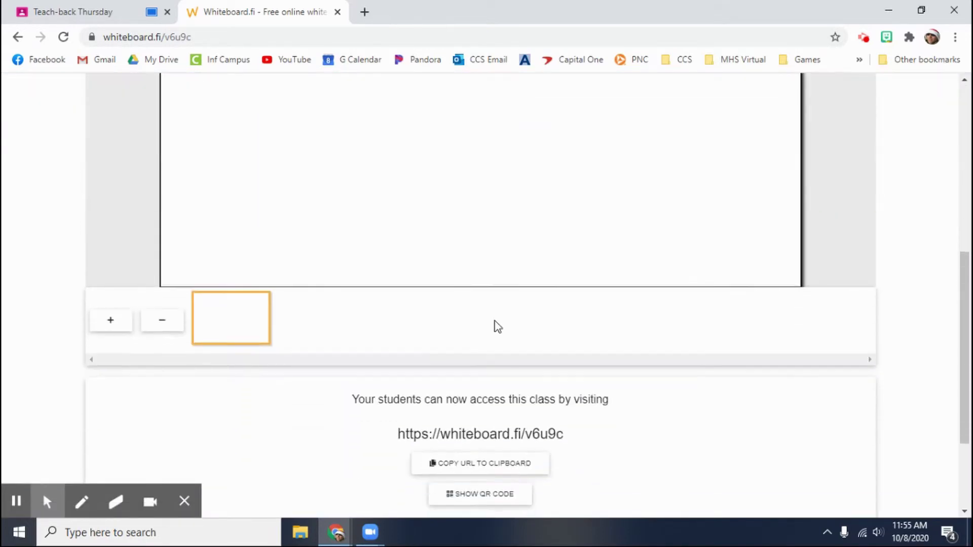
scroll(498, 327, "down", 2)
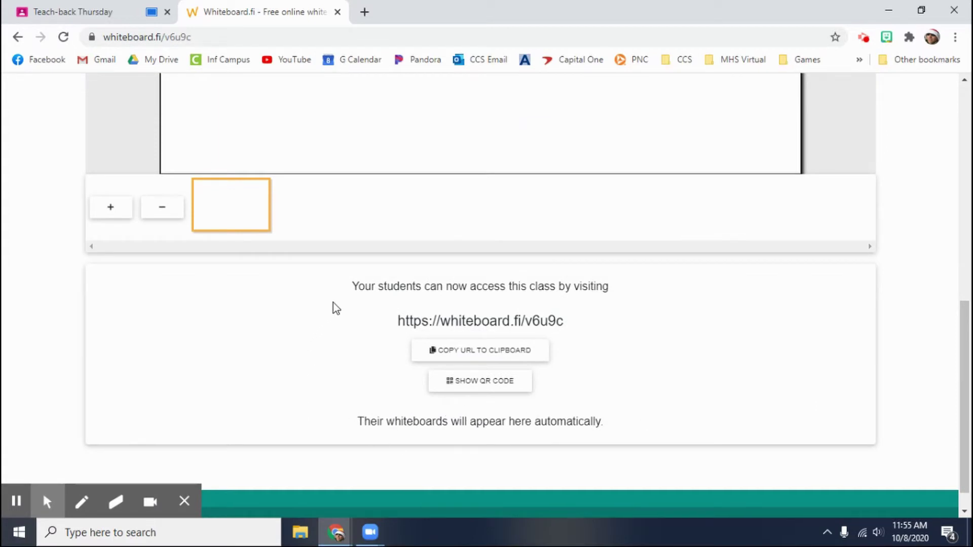
scroll(331, 304, "up", 7)
scroll(308, 308, "down", 7)
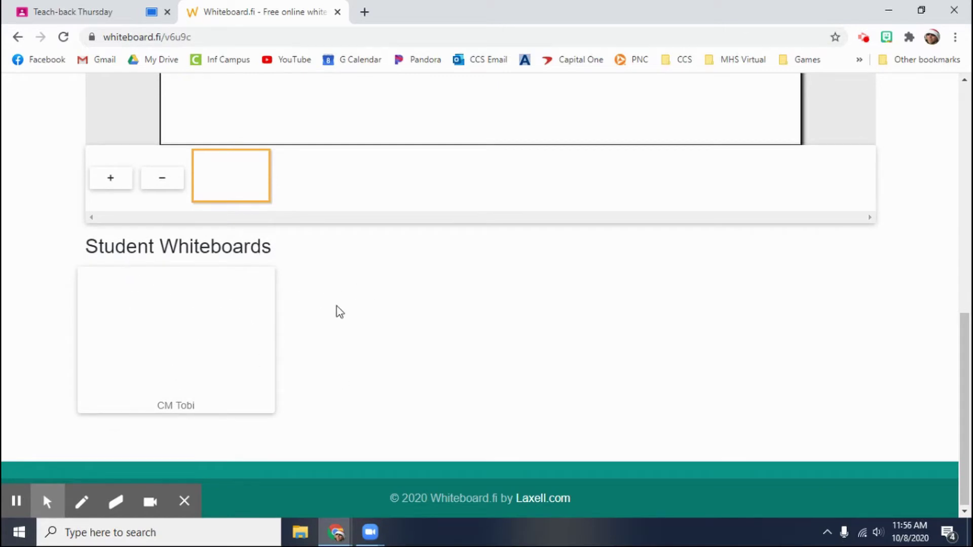
Step: Enlarge the joined student's board, review its Actions menu without choosing one, and close it
left_click(210, 330)
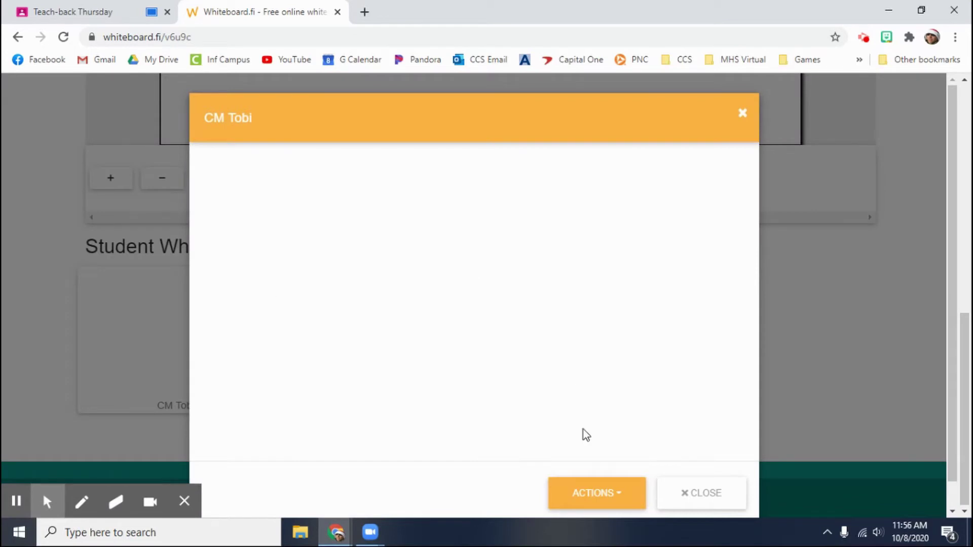
left_click(615, 496)
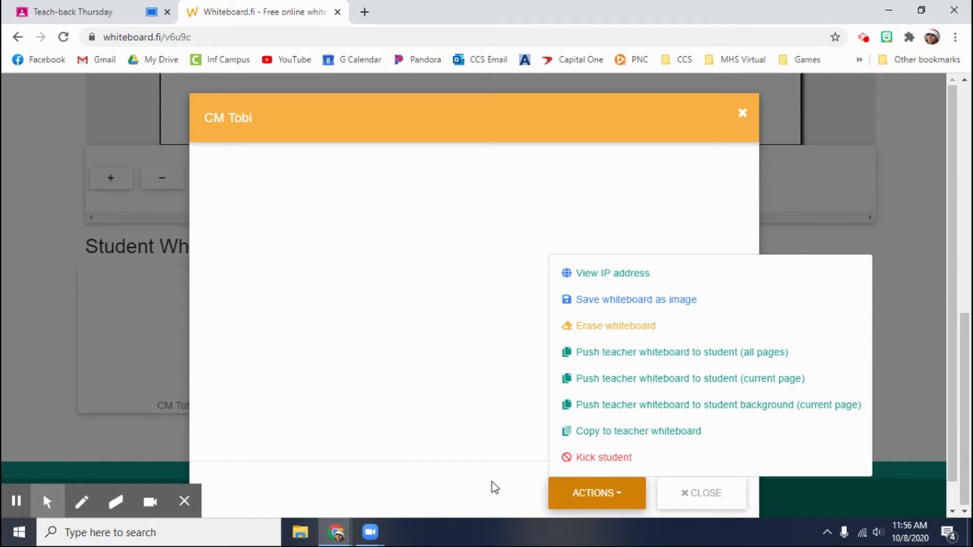
left_click(711, 496)
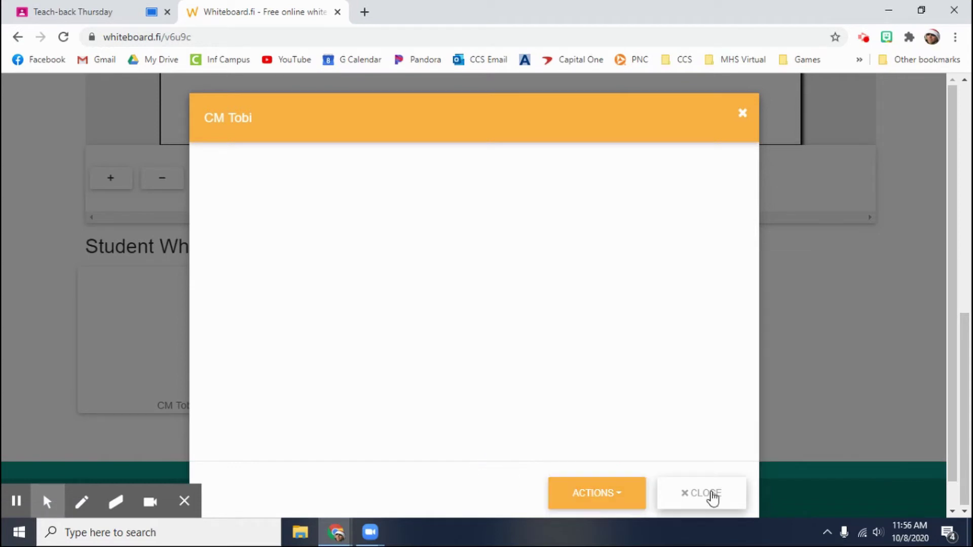
left_click(709, 495)
scroll(508, 328, "up", 6)
scroll(538, 336, "up", 3)
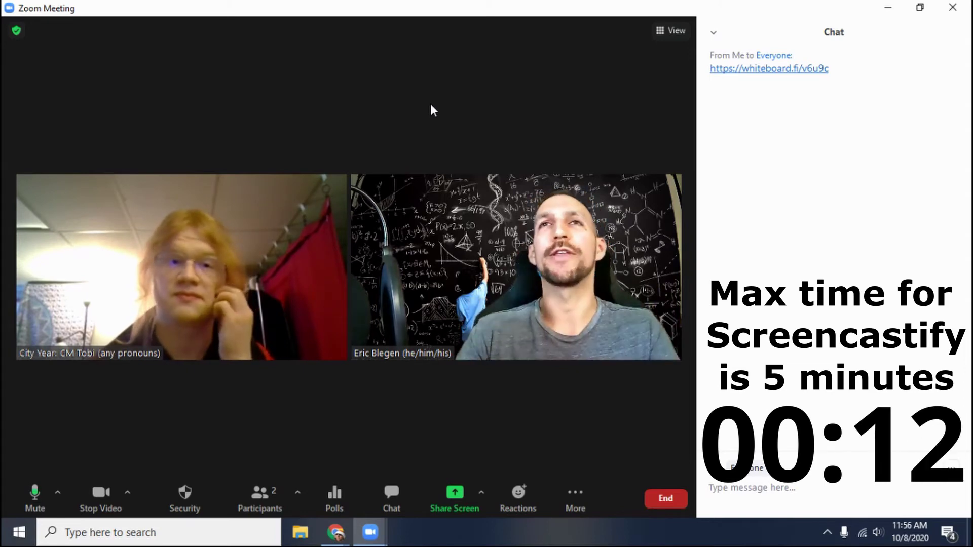
key("alt+Tab")
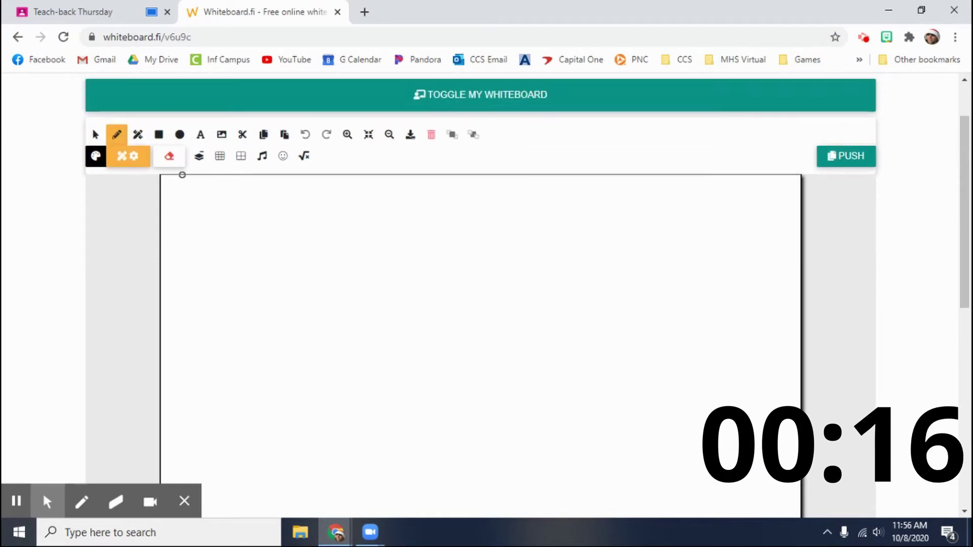
Step: Add a 4x+2x text box to the canvas, then delete its text
left_click(201, 134)
left_click(225, 247)
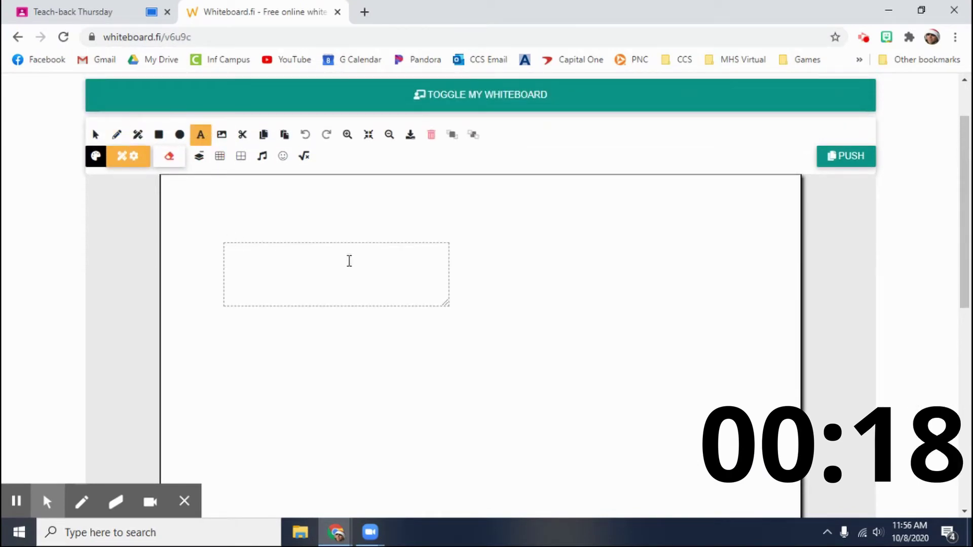
type("4x+2x")
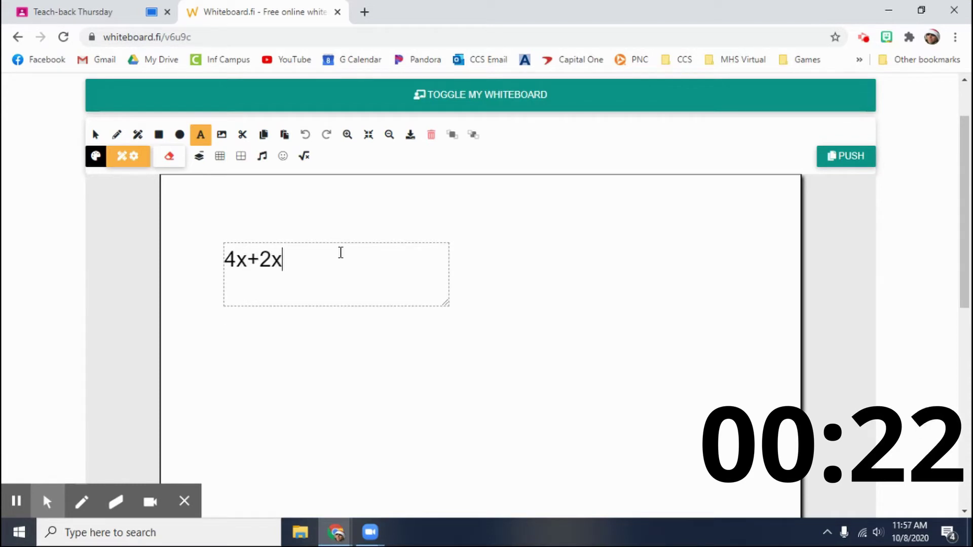
key("ctrl+a")
key("BackSpace")
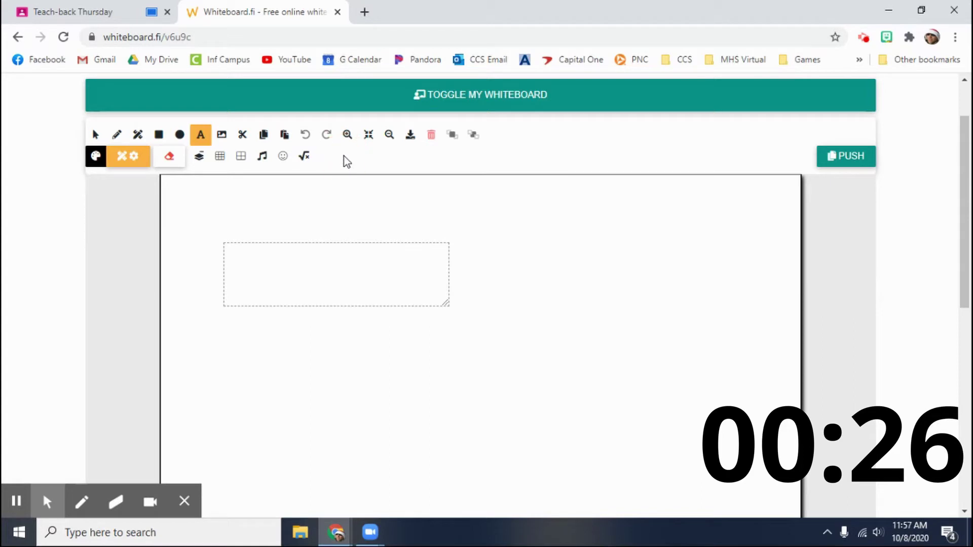
left_click(285, 254)
scroll(263, 232, "down", 1)
scroll(293, 226, "up", 3)
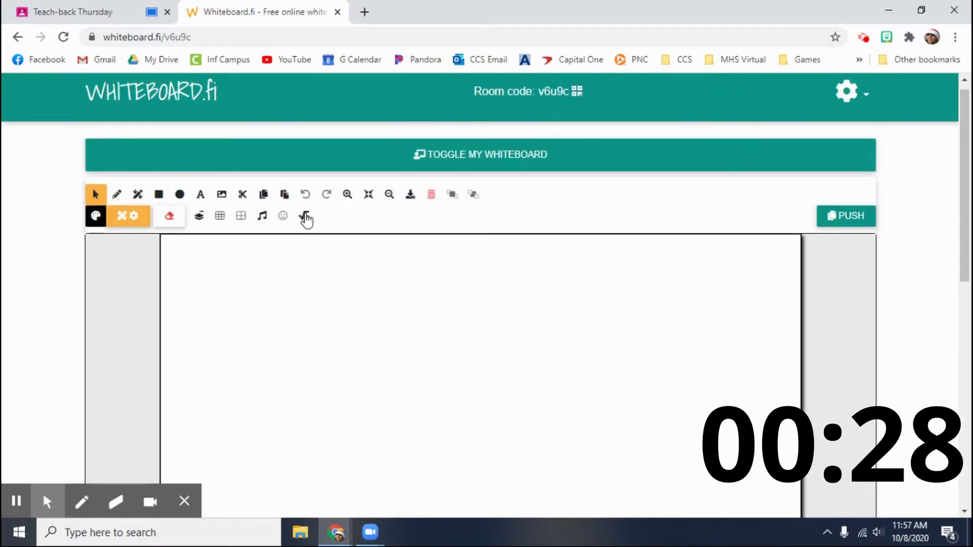
Step: Insert the typeset math expression 2x + 4 − 3x + 10 onto the whiteboard
left_click(305, 217)
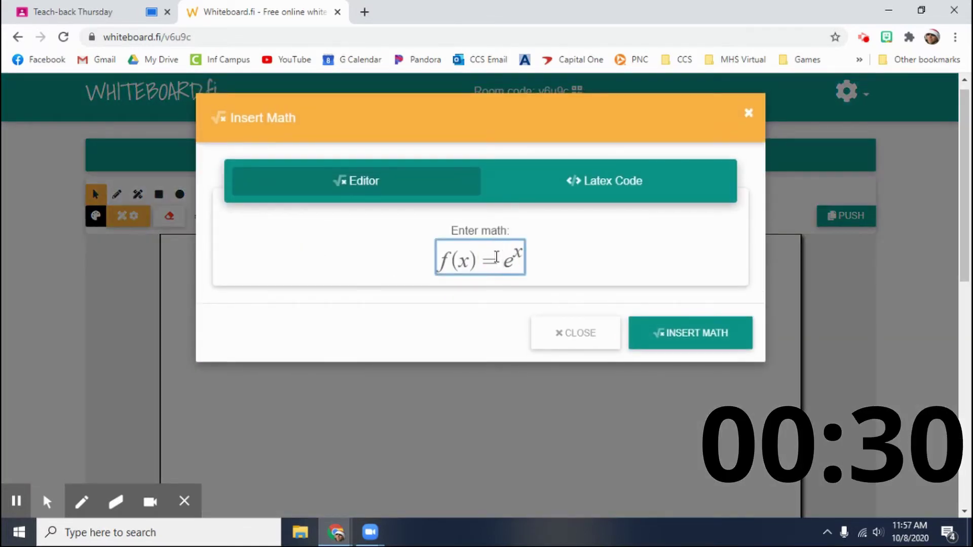
key("ctrl+a")
type("2x+")
type("4 ")
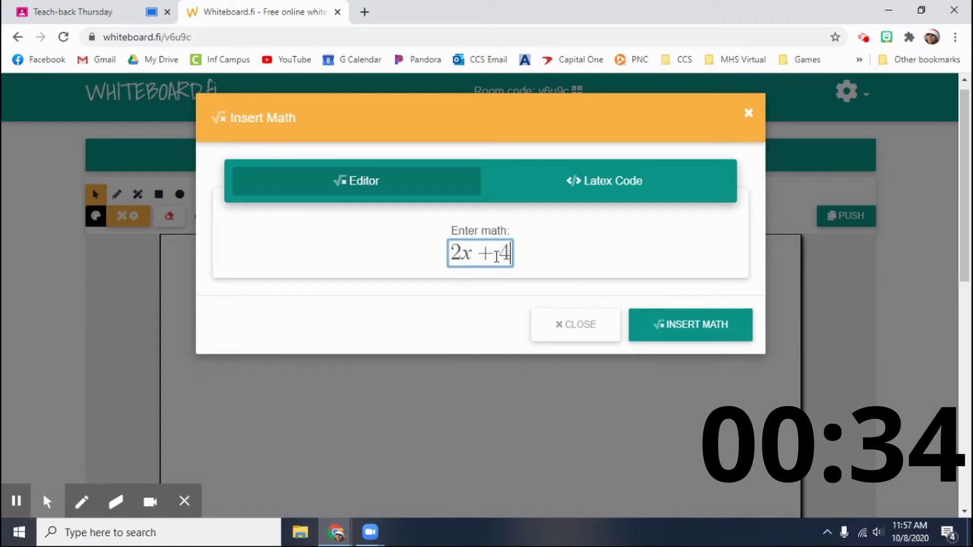
type("- 3x + 10")
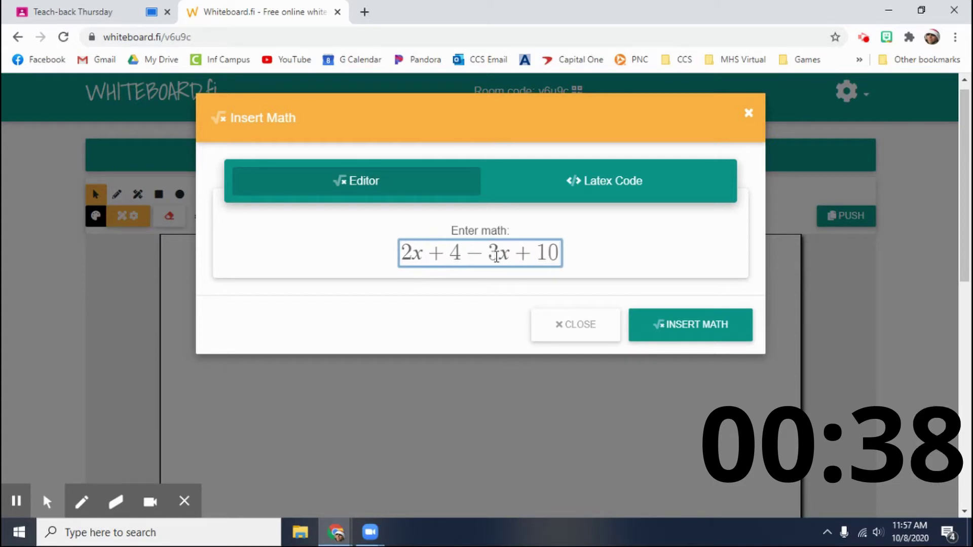
left_click(683, 335)
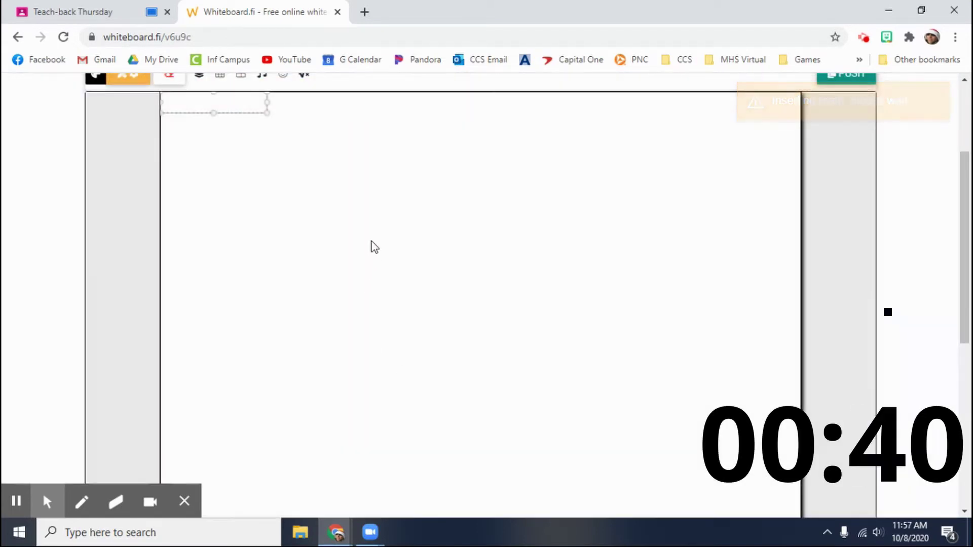
mouse_move(273, 117)
left_mouse_down()
mouse_move(287, 153)
mouse_move(275, 128)
left_mouse_up()
scroll(355, 273, "down", 5)
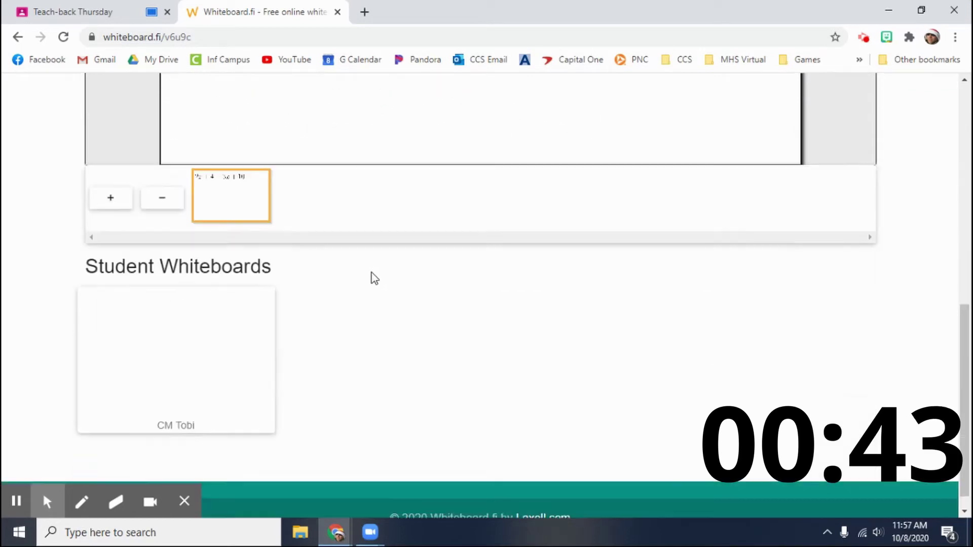
Step: Push the teacher whiteboard, all pages, to the student's board and close the student view
left_click(216, 304)
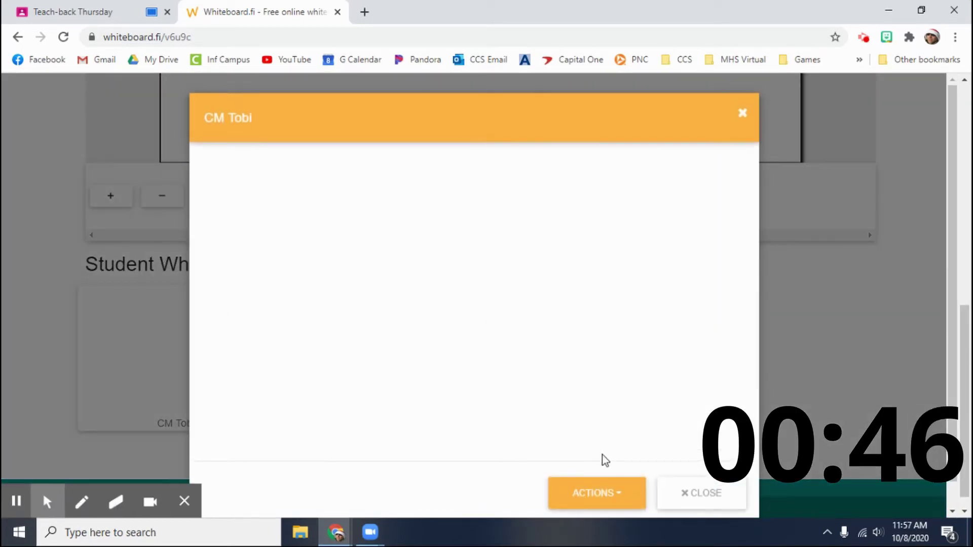
left_click(600, 494)
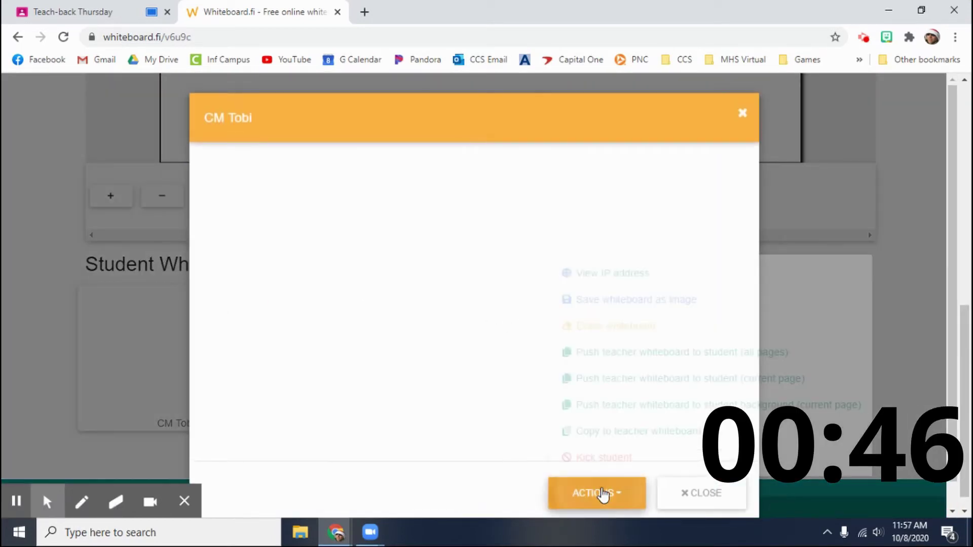
left_click(630, 354)
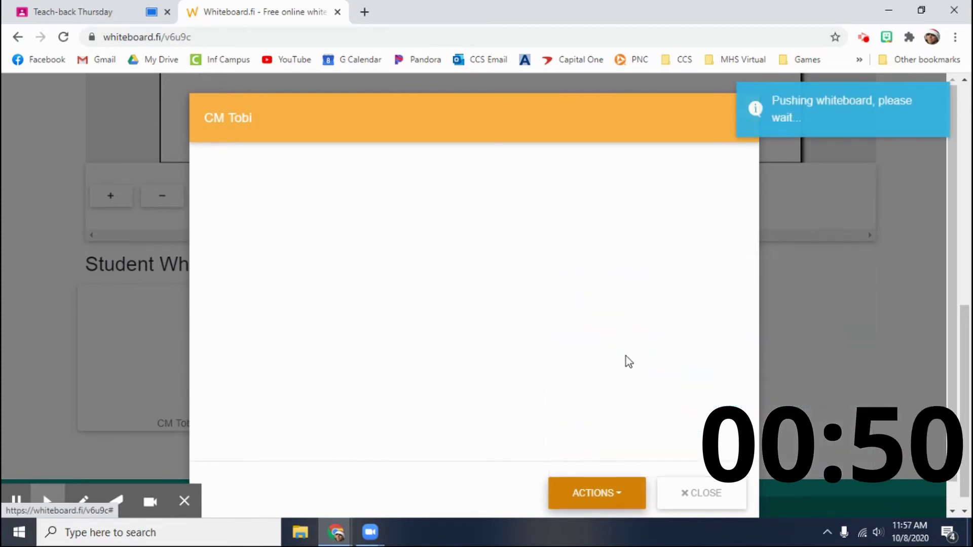
left_click(725, 499)
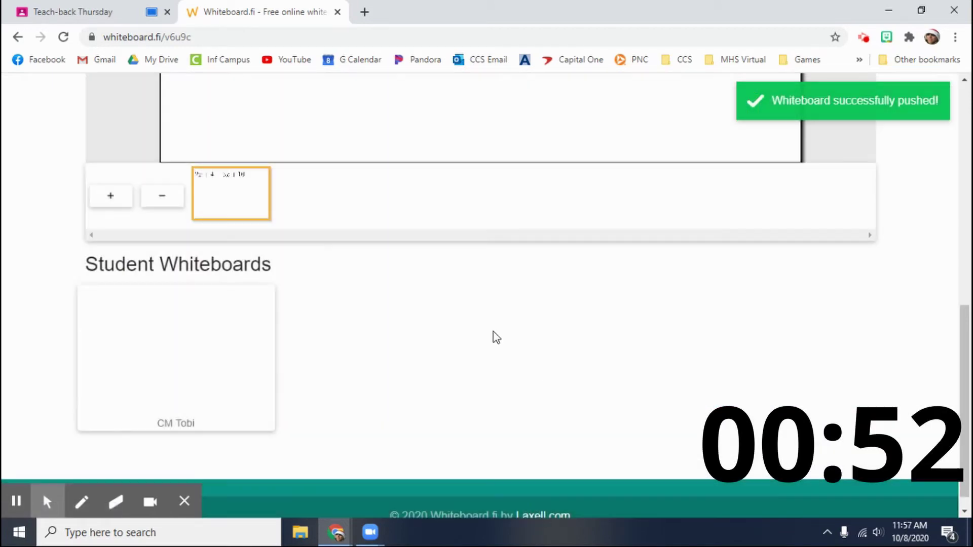
scroll(461, 305, "up", 7)
key("alt+Tab")
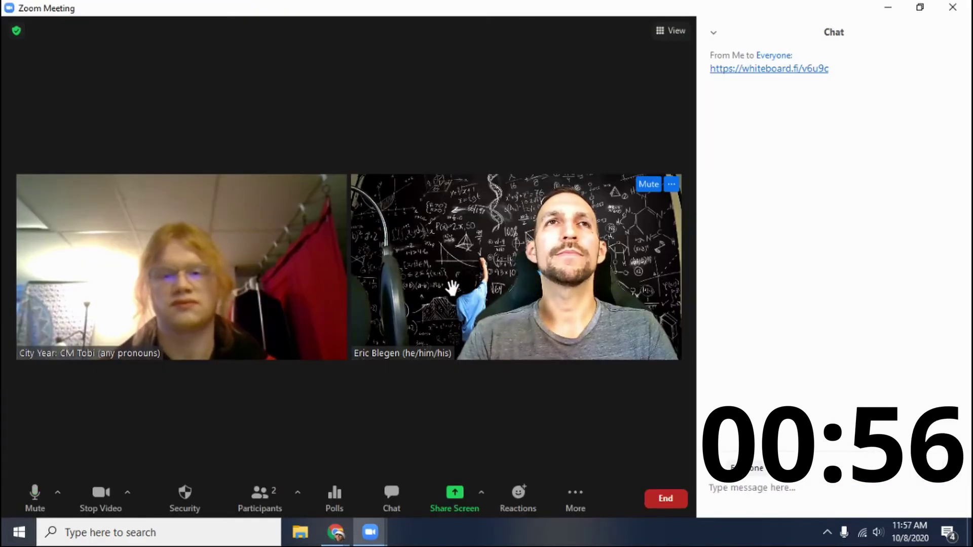
key("alt+Tab")
scroll(410, 215, "down", 1)
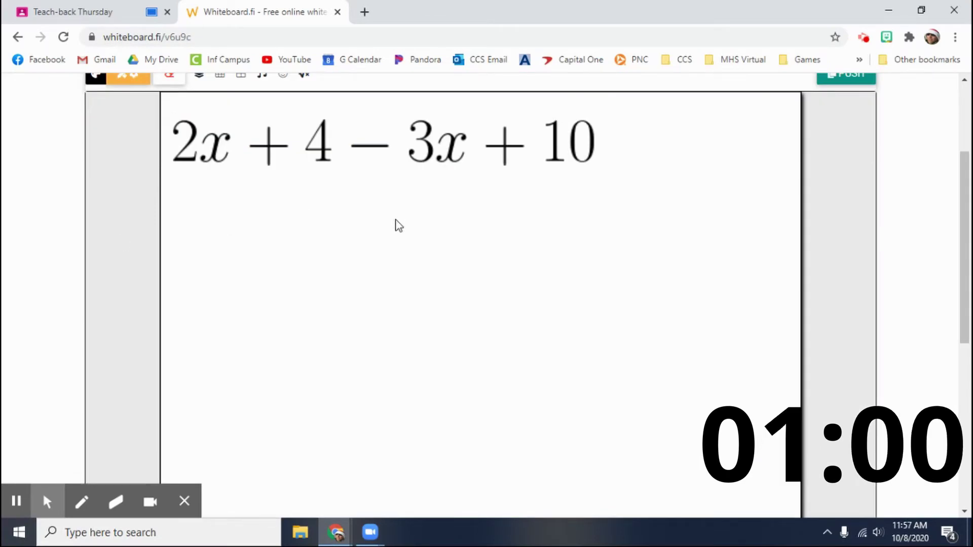
Step: Select the pencil tool for freehand drawing above 2x + 4 − 3x + 10
scroll(259, 234, "up", 1)
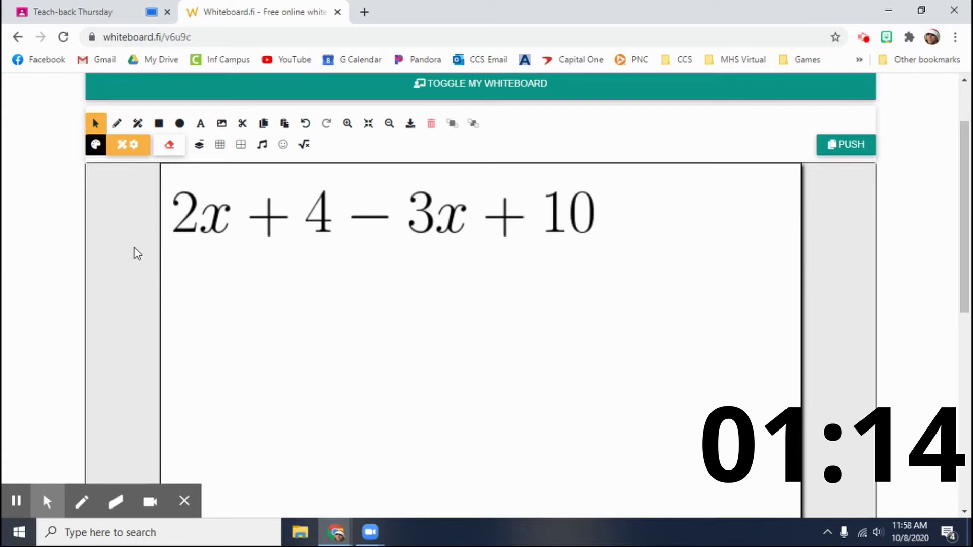
left_click(116, 123)
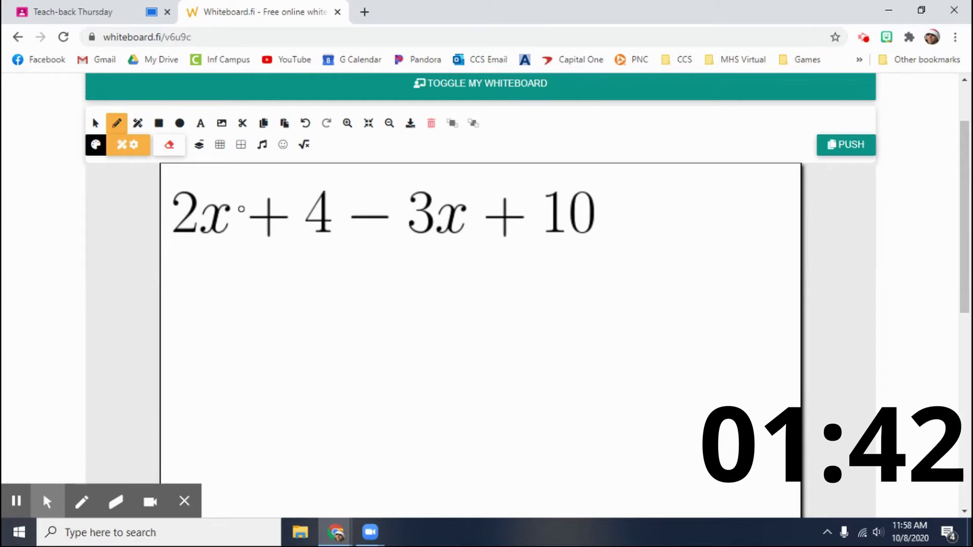
Step: Circle 2x and −3x, box +10 and +4, and draw a line linking the x terms
mouse_move(242, 208)
left_mouse_down()
mouse_move(197, 254)
mouse_move(163, 183)
mouse_move(242, 216)
mouse_move(239, 229)
left_mouse_up()
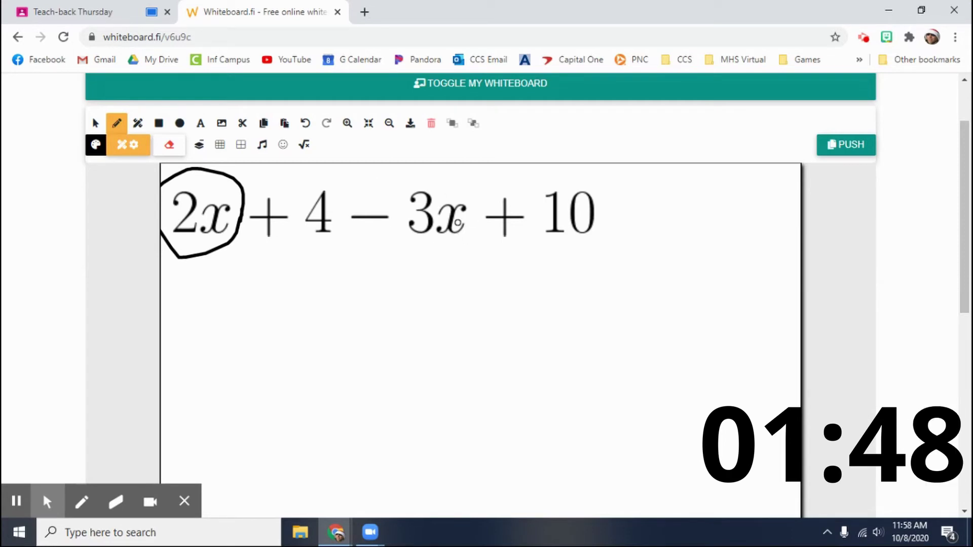
mouse_move(477, 213)
left_mouse_down()
mouse_move(436, 264)
mouse_move(341, 228)
mouse_move(419, 165)
mouse_move(467, 195)
mouse_move(478, 219)
left_mouse_up()
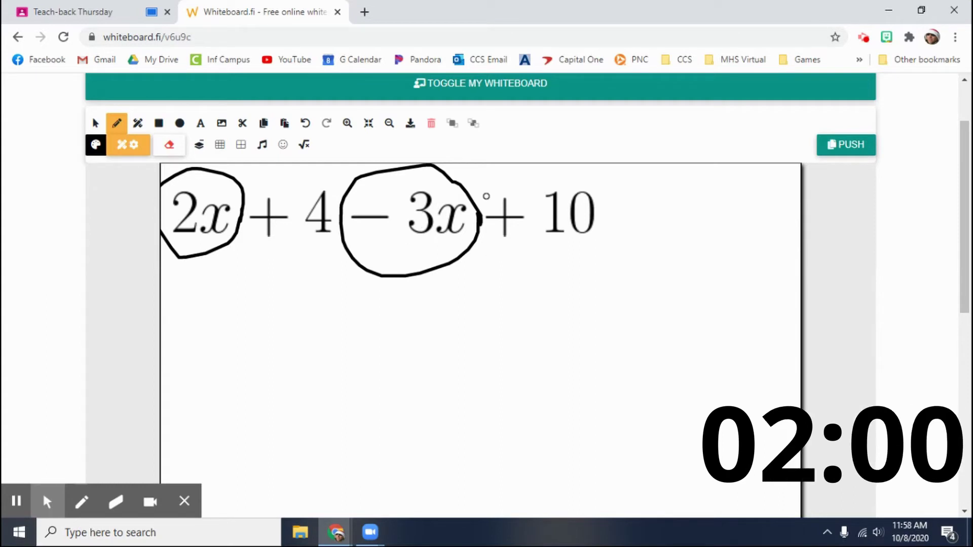
mouse_move(486, 178)
left_mouse_down()
mouse_move(495, 267)
mouse_move(612, 259)
mouse_move(556, 172)
mouse_move(495, 173)
left_mouse_up()
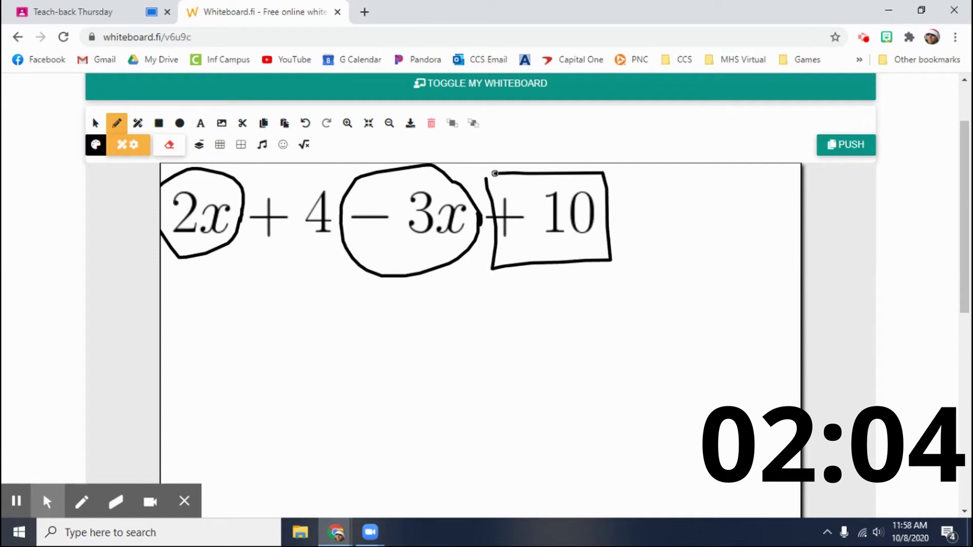
mouse_move(247, 192)
left_mouse_down()
mouse_move(282, 267)
mouse_move(333, 246)
mouse_move(284, 171)
mouse_move(254, 173)
left_mouse_up()
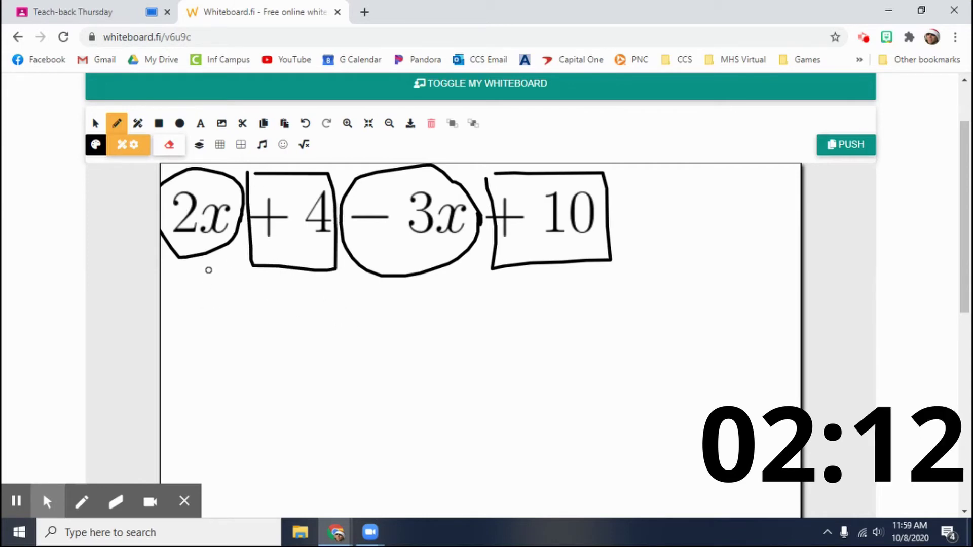
mouse_move(204, 256)
left_mouse_down()
mouse_move(243, 306)
mouse_move(317, 329)
mouse_move(360, 277)
mouse_move(347, 279)
mouse_move(473, 377)
mouse_move(527, 258)
left_mouse_up()
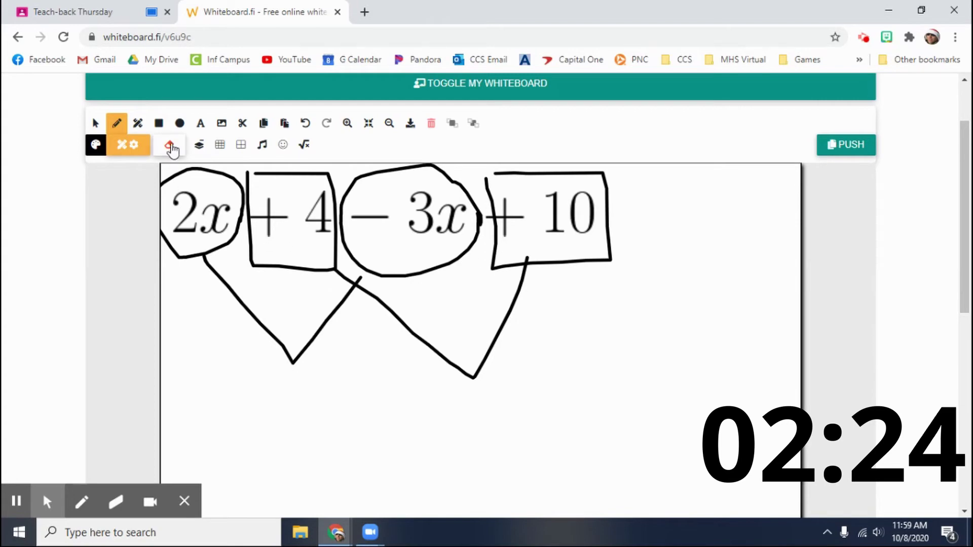
Step: Edit the math expression to −1x + 14 by combining the x terms and constants
left_click(305, 147)
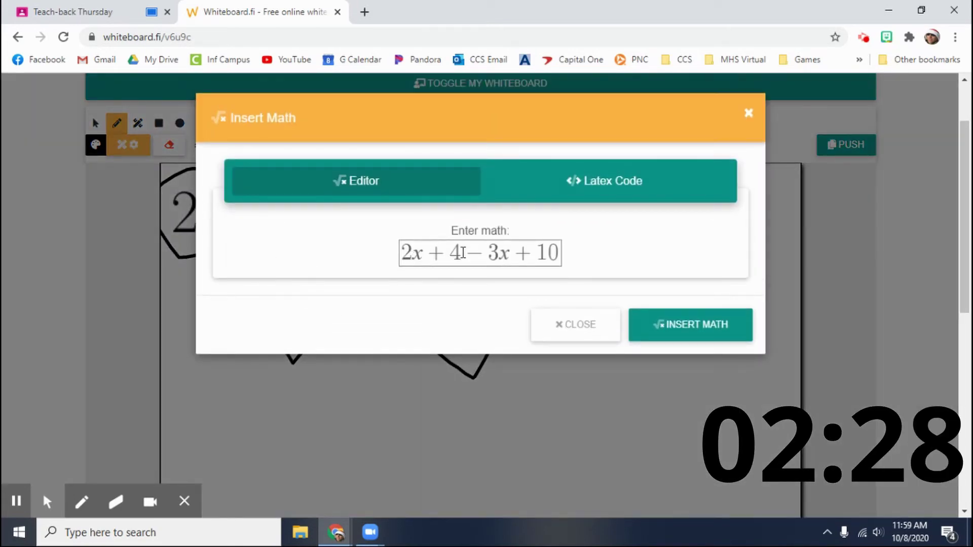
left_click(413, 254)
key("BackSpace")
type("-")
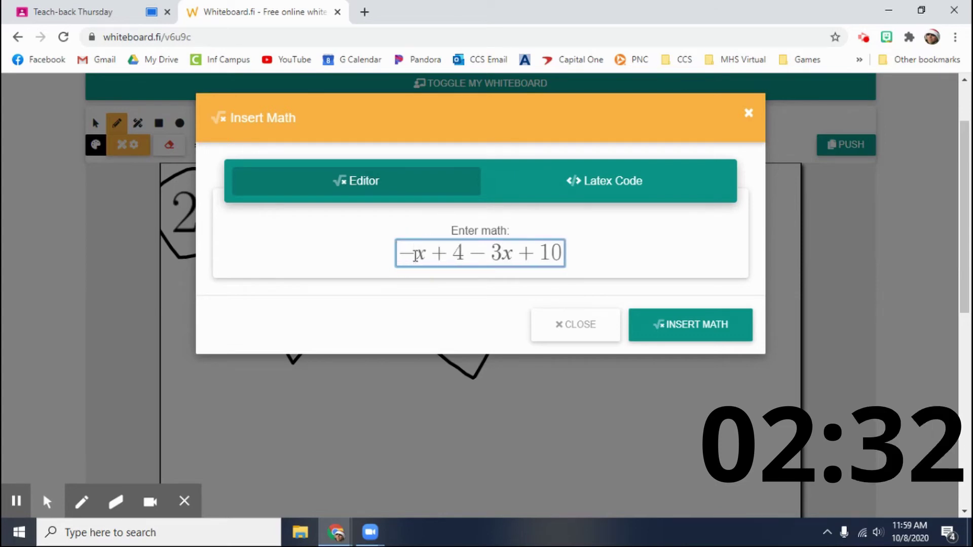
type("1")
key("Right")
key("Right")
key("Left")
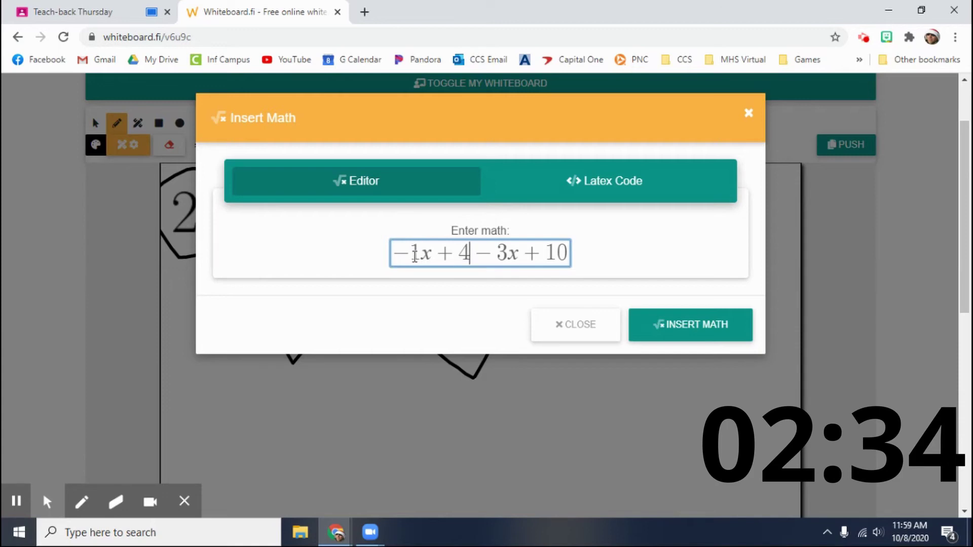
key("Delete")
key("Delete")
key("Delete")
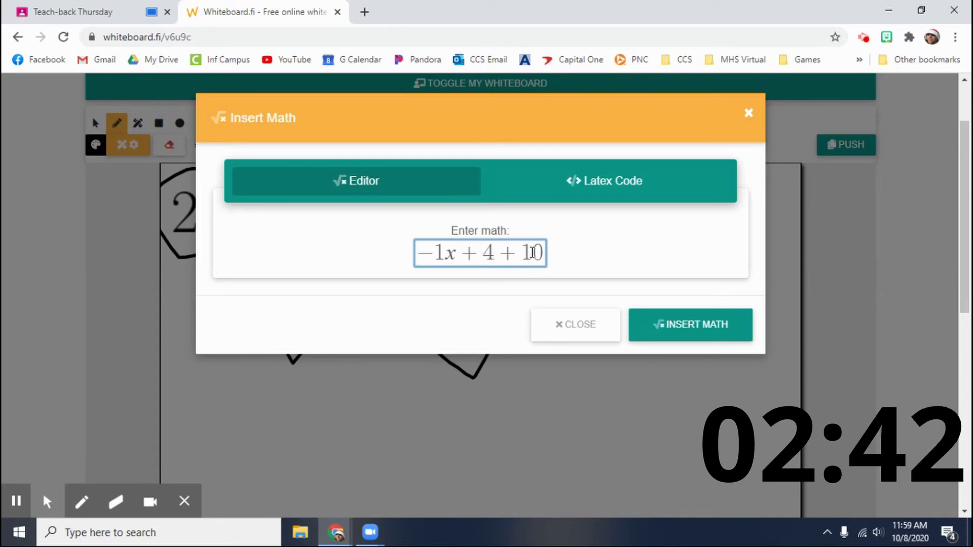
left_click_drag(481, 252, 541, 253)
type("14")
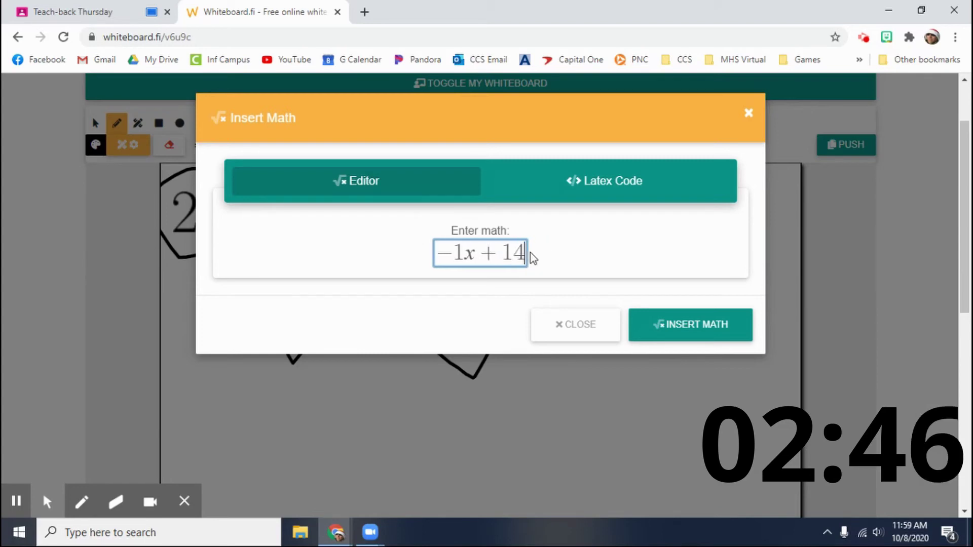
Step: Insert −1x + 14 onto the board and drag it below the linking arrows
left_click(719, 324)
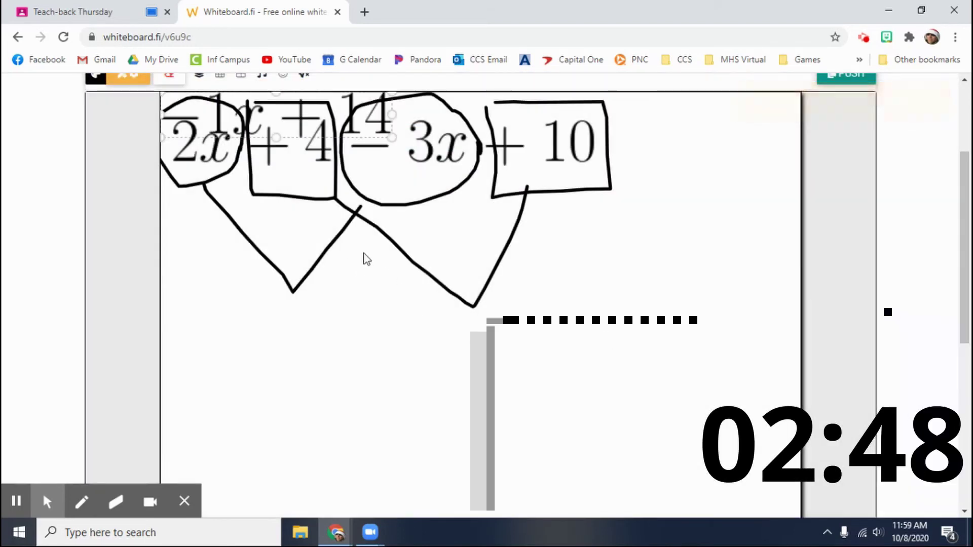
mouse_move(285, 131)
left_mouse_down()
mouse_move(400, 263)
mouse_move(415, 371)
mouse_move(396, 349)
left_mouse_up()
left_click(589, 305)
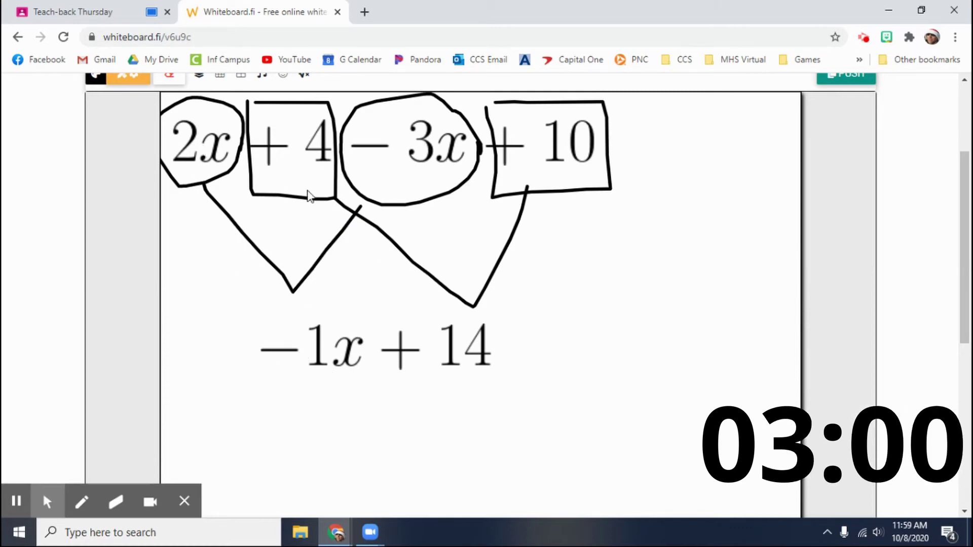
scroll(321, 180, "up", 1)
Step: Sketch a box around +14 and move −1x + 14 up under the original expression
left_click(118, 123)
scroll(328, 334, "down", 3)
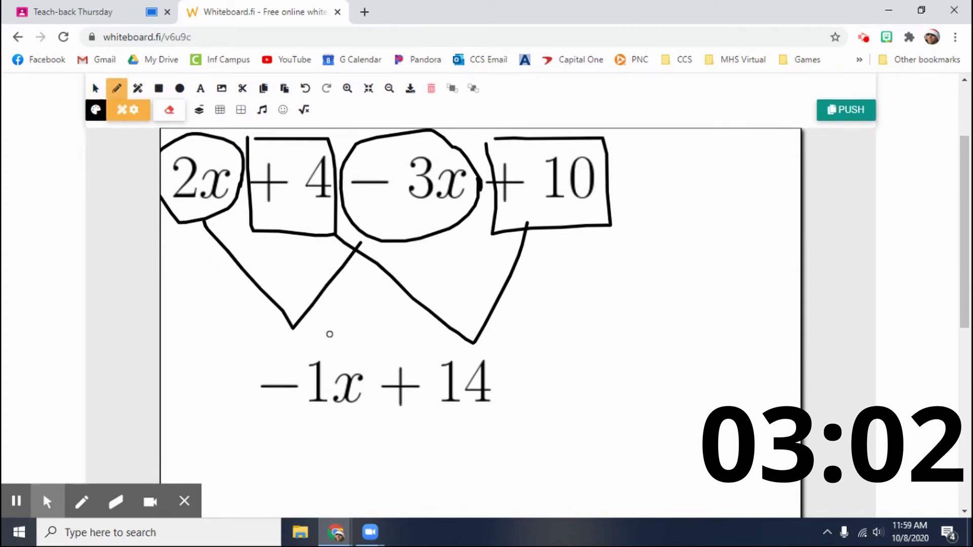
mouse_move(261, 244)
left_mouse_down()
mouse_move(363, 248)
mouse_move(327, 327)
mouse_move(276, 224)
left_mouse_up()
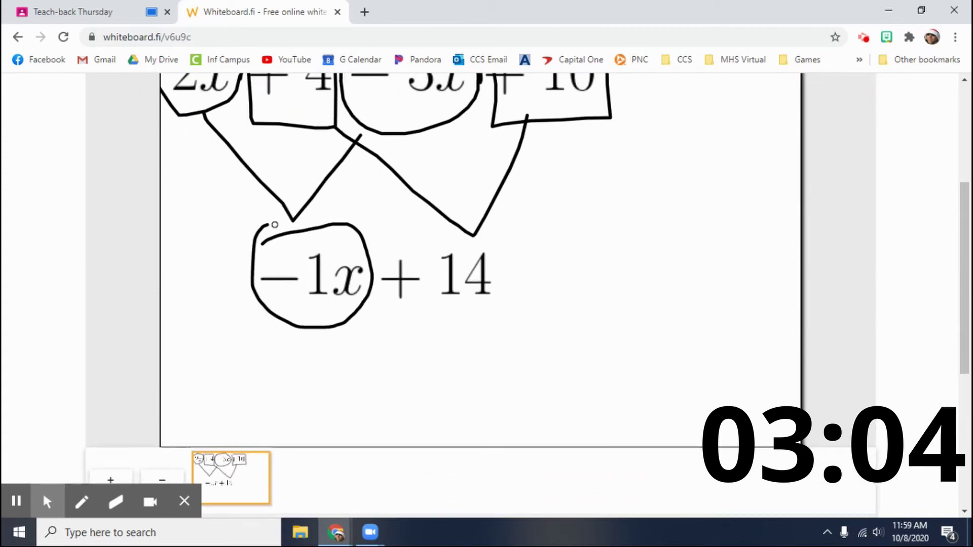
scroll(440, 274, "up", 1)
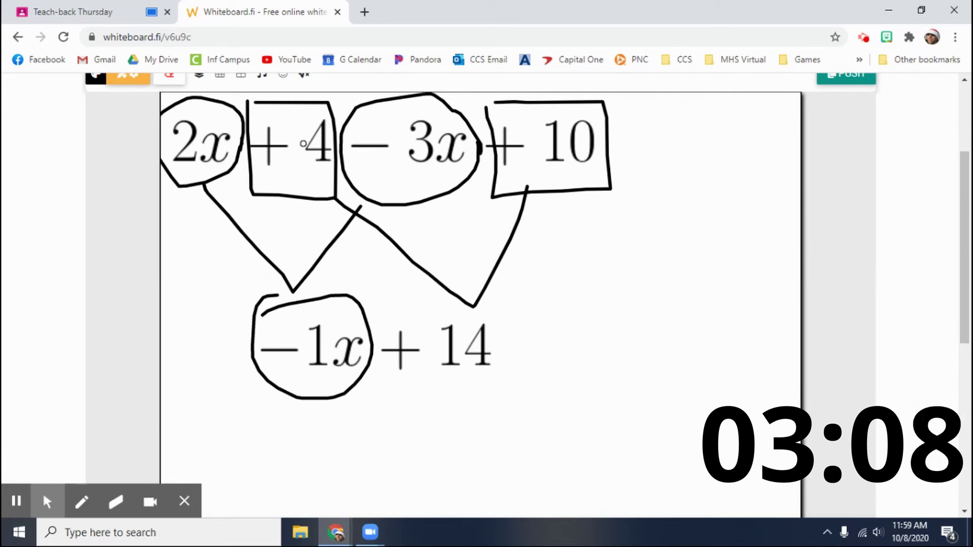
mouse_move(374, 301)
left_mouse_down()
mouse_move(534, 404)
mouse_move(527, 291)
mouse_move(357, 300)
left_mouse_up()
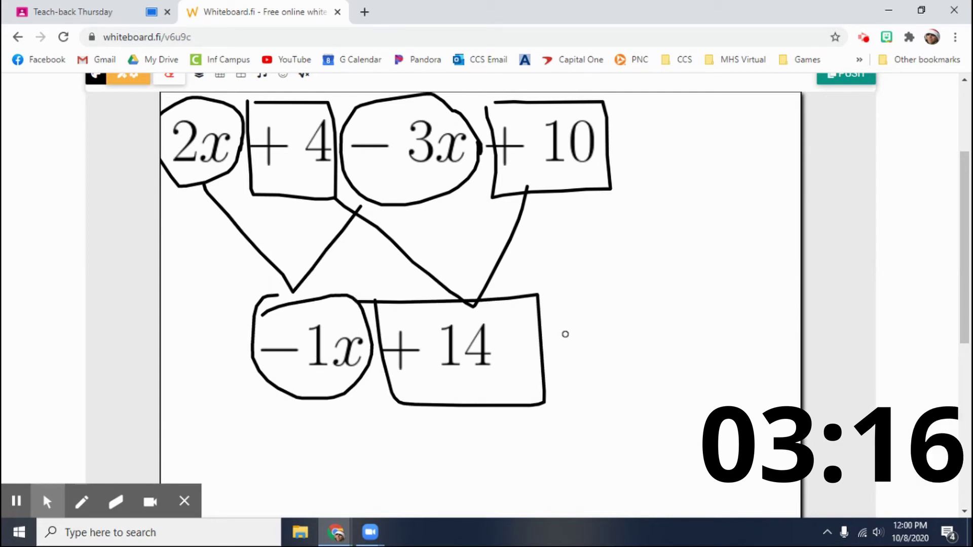
left_click_drag(566, 334, 639, 277)
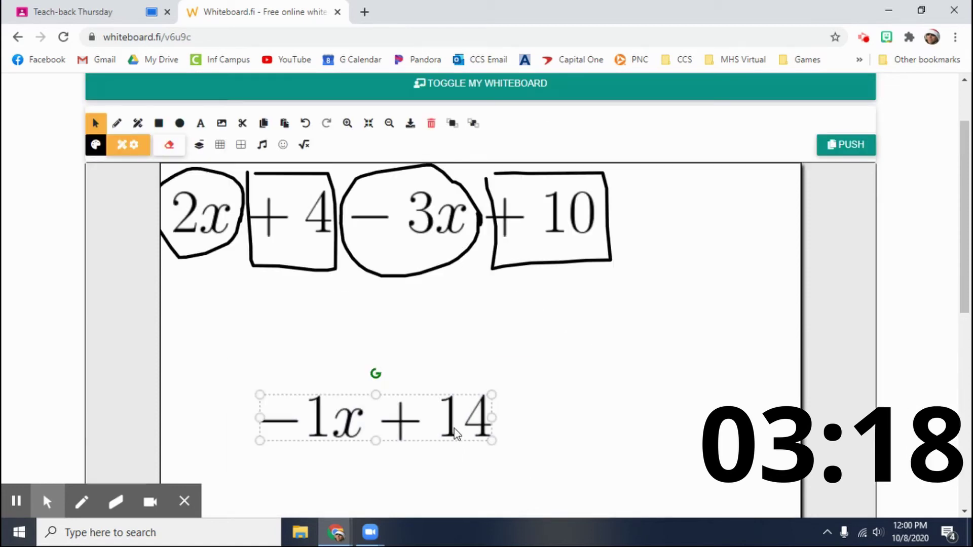
left_click_drag(402, 406, 409, 307)
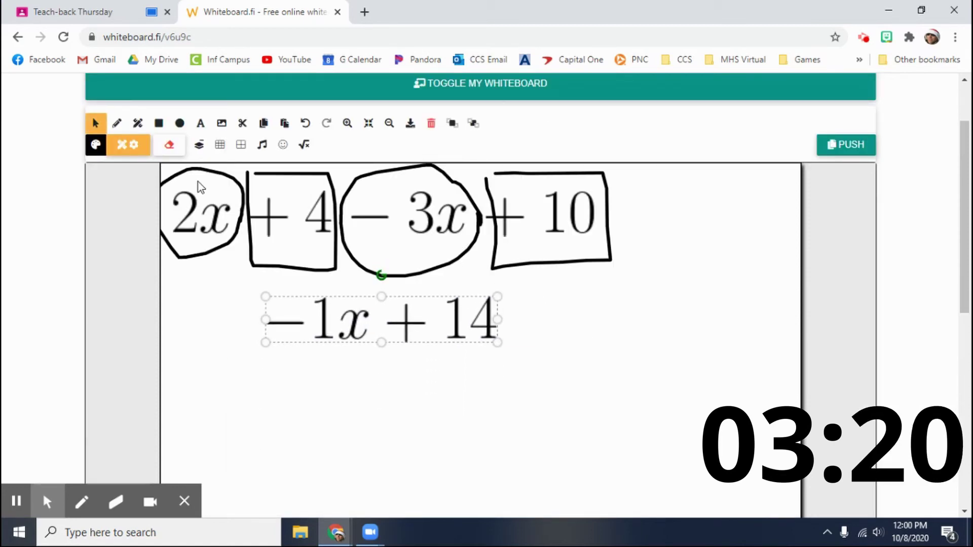
Step: Circle −1x and draw V lines linking 2x, −3x to −1x and 4, 10 to +14
left_click(116, 123)
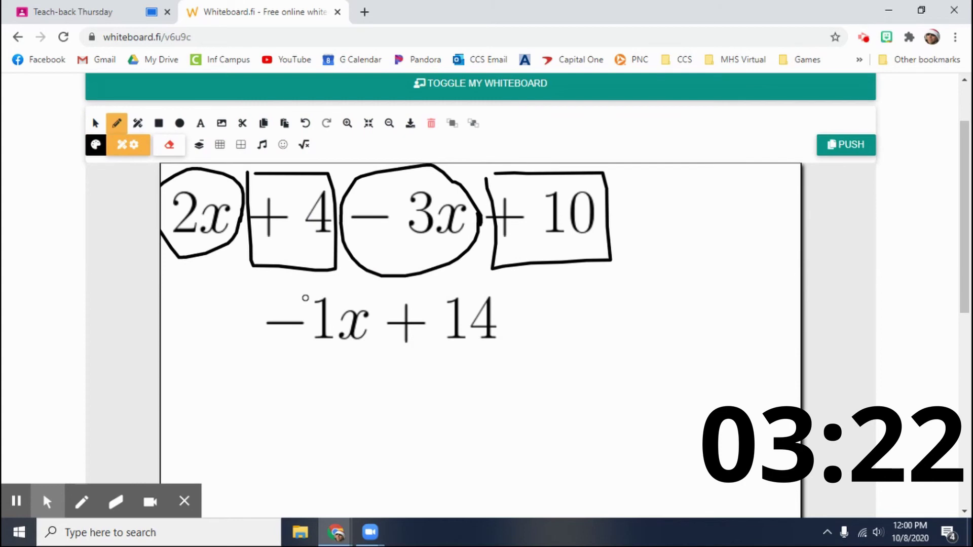
mouse_move(256, 310)
left_mouse_down()
mouse_move(337, 284)
mouse_move(340, 351)
mouse_move(263, 314)
mouse_move(265, 285)
left_mouse_up()
mouse_move(232, 253)
left_mouse_down()
mouse_move(357, 260)
mouse_move(393, 355)
mouse_move(522, 270)
mouse_move(397, 289)
left_mouse_up()
mouse_move(339, 251)
left_mouse_down()
mouse_move(430, 291)
mouse_move(531, 238)
left_mouse_up()
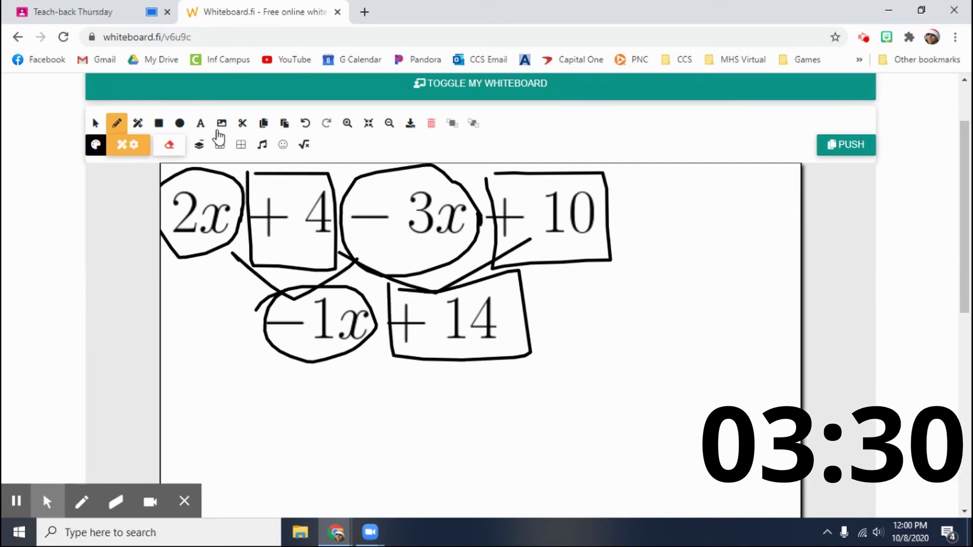
Step: Insert the typeset expression 3y + 2 − 1y + 12 and move it below −1x + 14
left_click(304, 145)
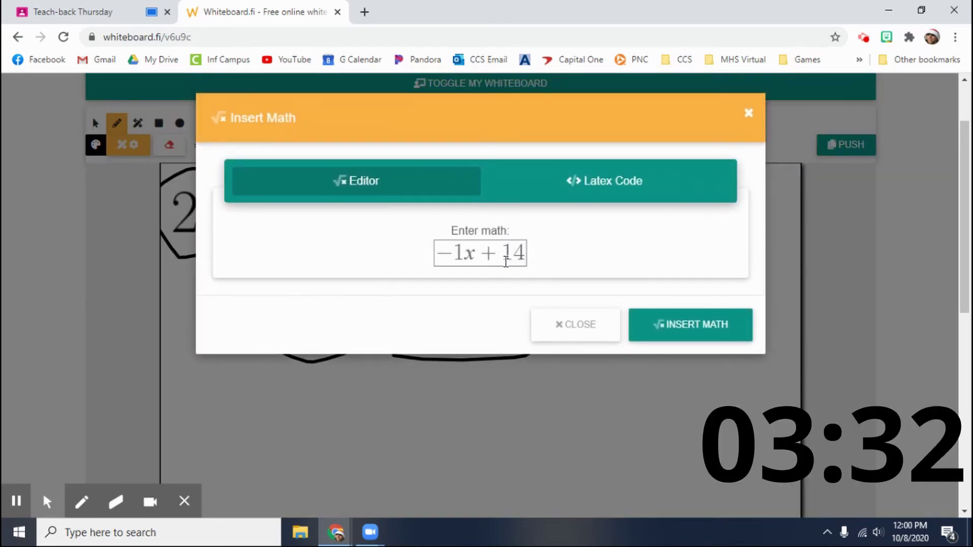
left_click_drag(439, 257, 561, 253)
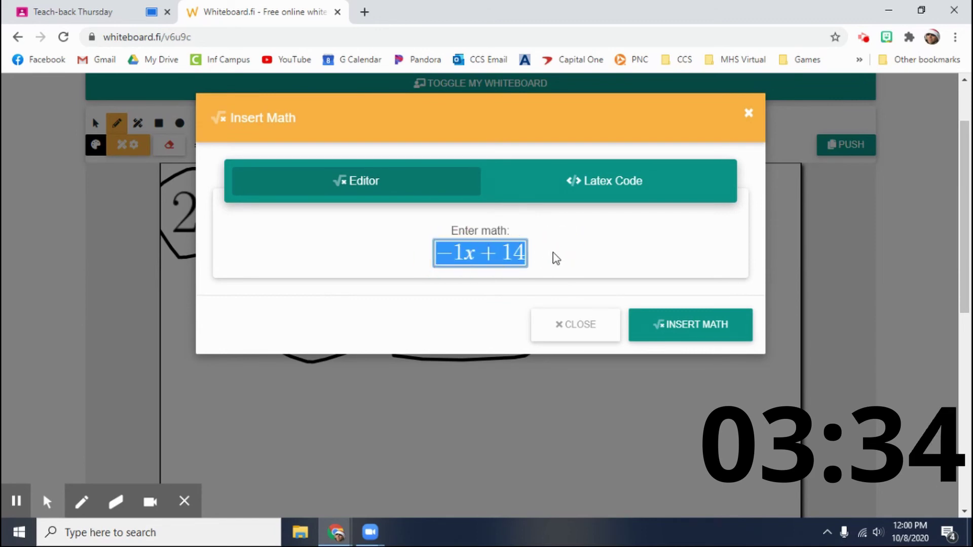
type("3y")
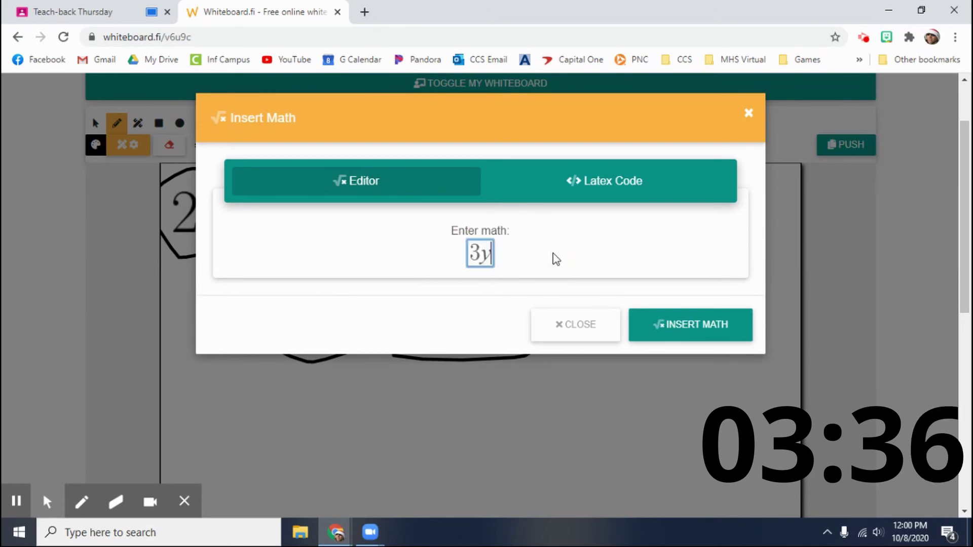
type("+2")
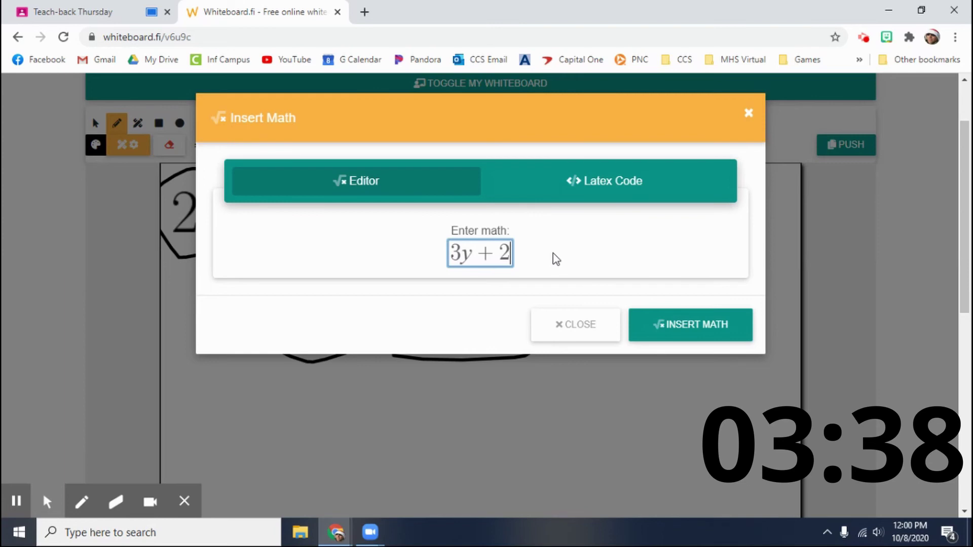
type("-1y+")
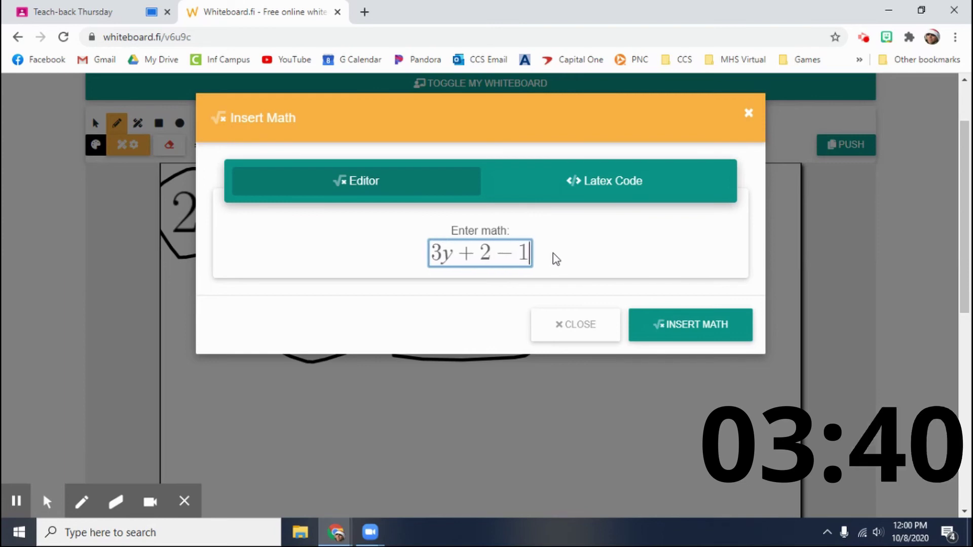
type("12")
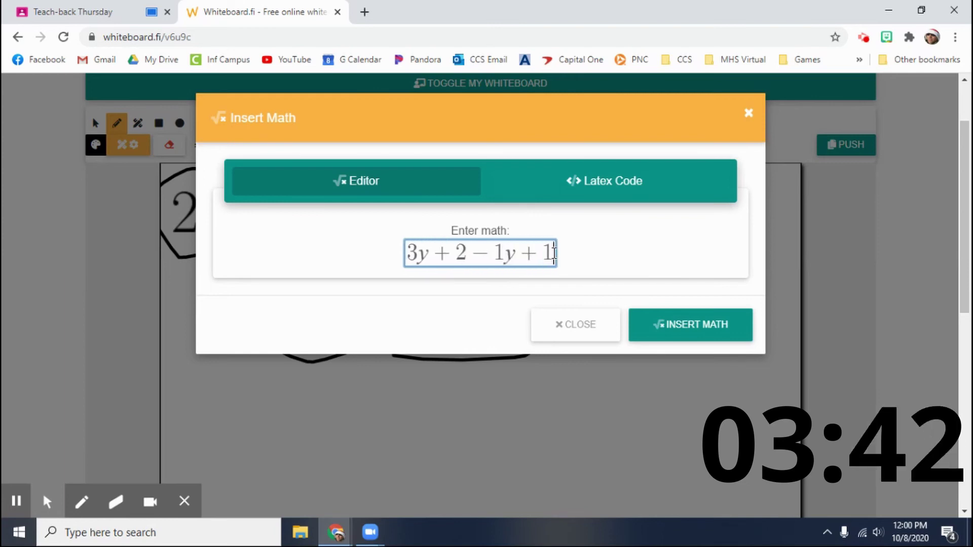
left_click(662, 341)
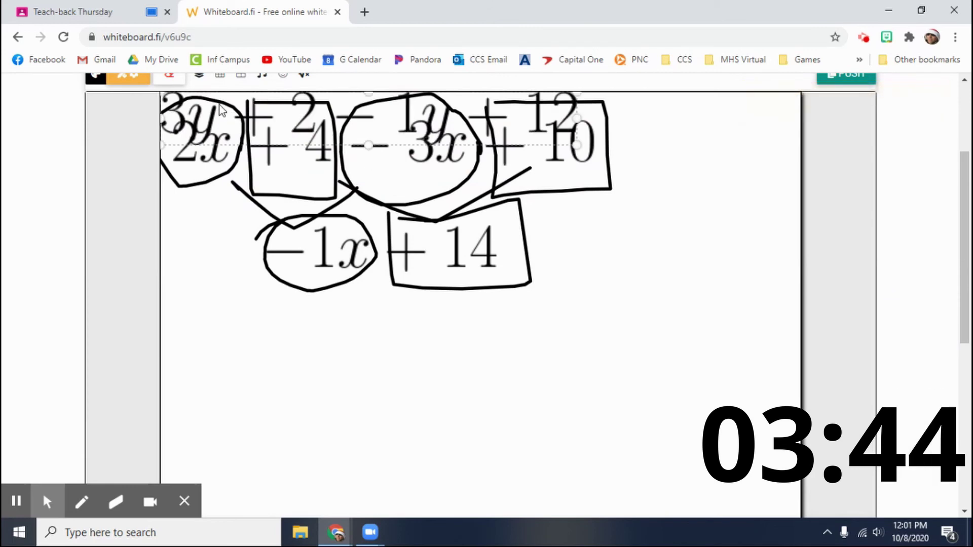
left_click_drag(314, 114, 343, 323)
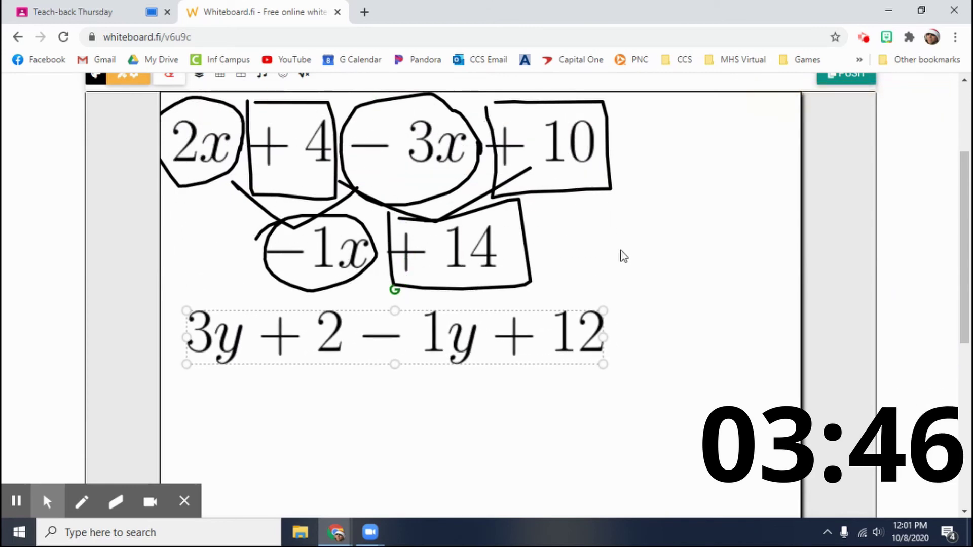
scroll(621, 257, "down", 5)
Step: Push the teacher whiteboard to the student's board as background for the current page
left_click(212, 398)
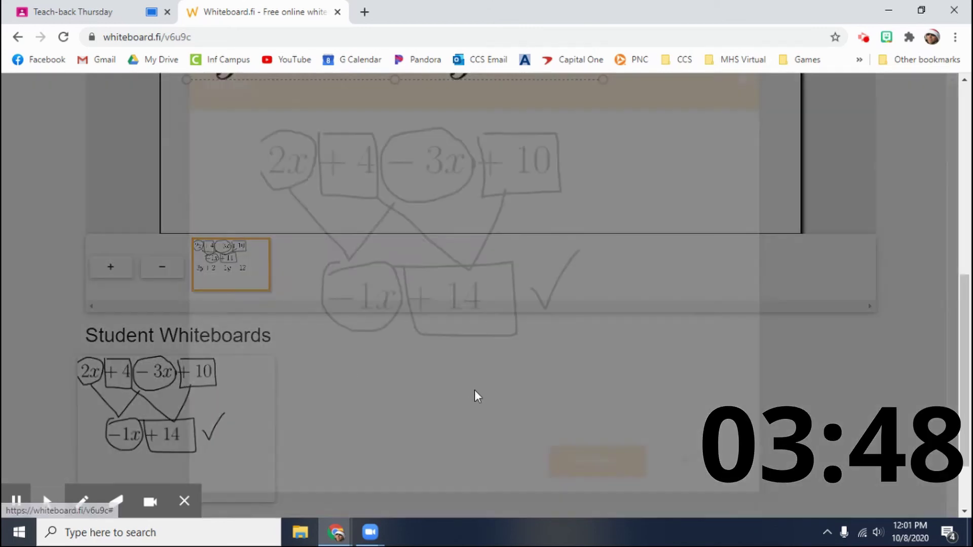
left_click(619, 496)
left_click(612, 408)
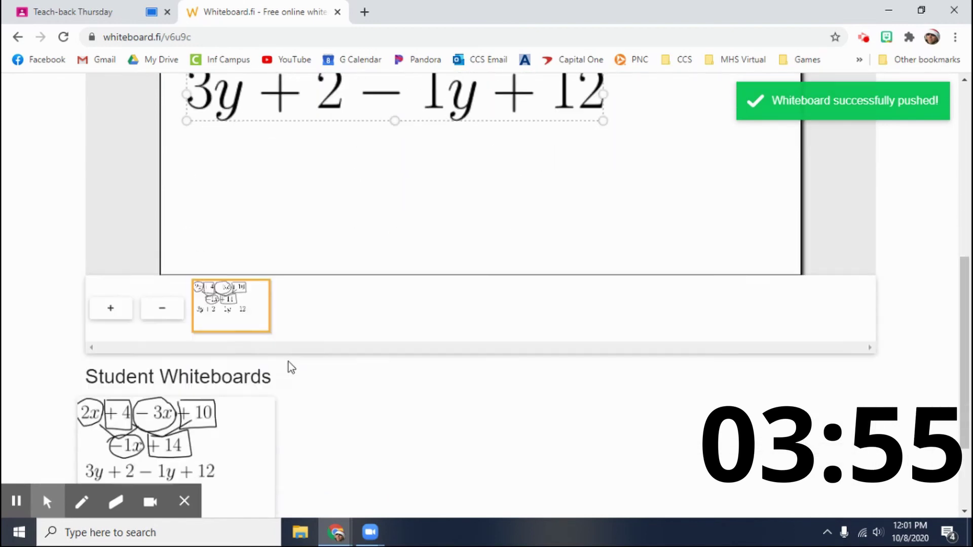
Step: Follow the student's board as 3y, −1y and +2, +12 are marked as like terms
scroll(288, 362, "down", 1)
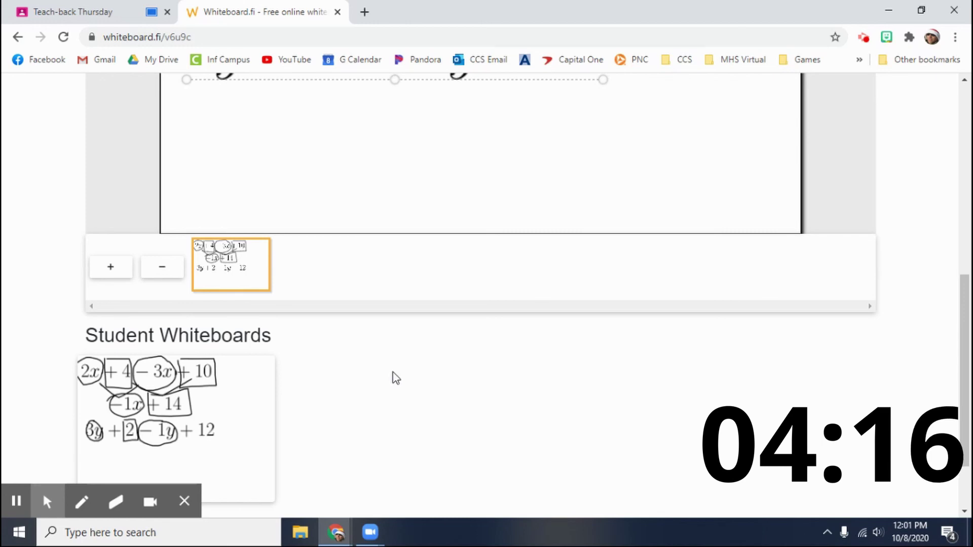
scroll(440, 326, "down", 2)
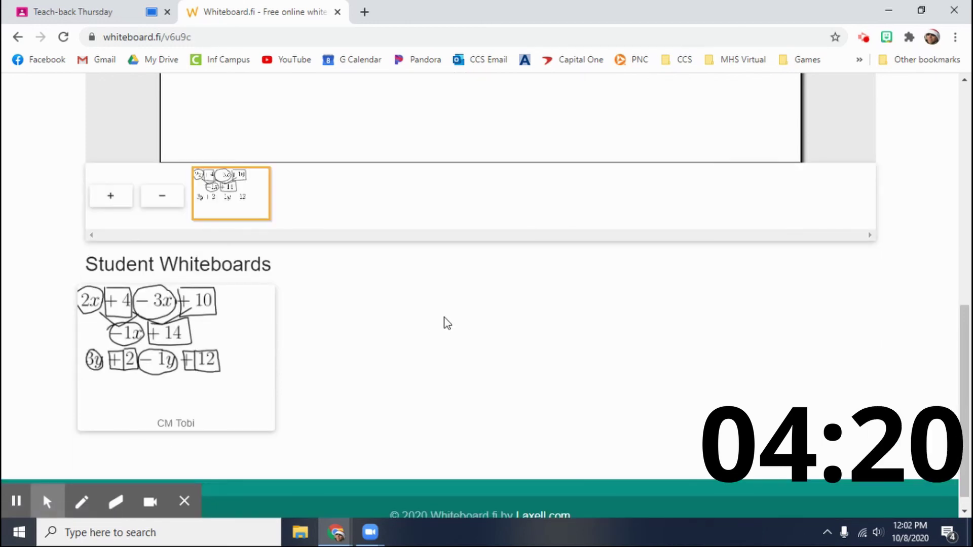
scroll(445, 318, "up", 8)
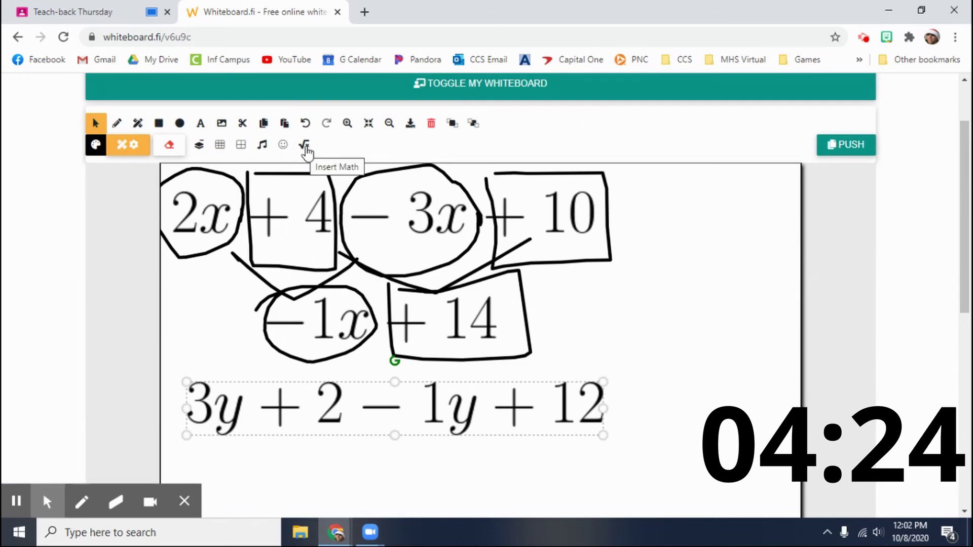
scroll(358, 317, "down", 8)
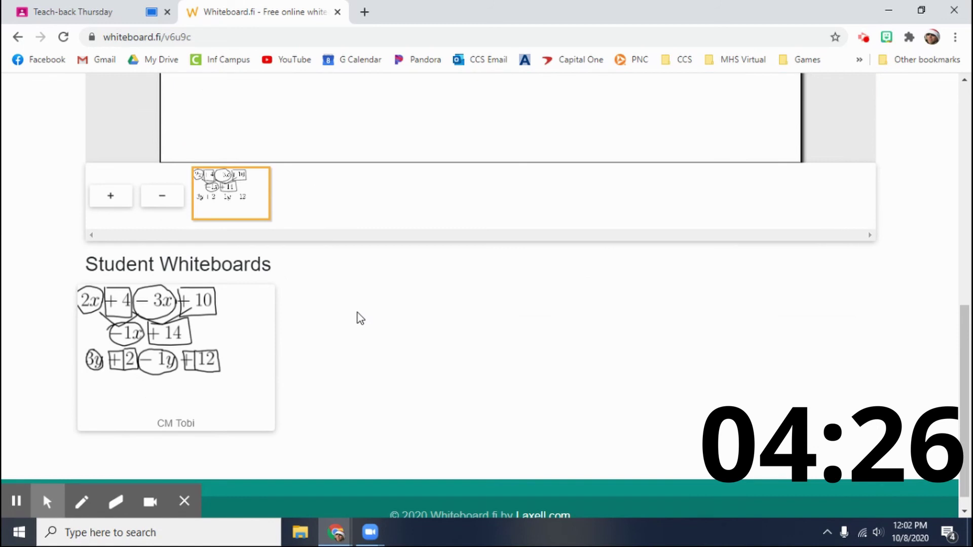